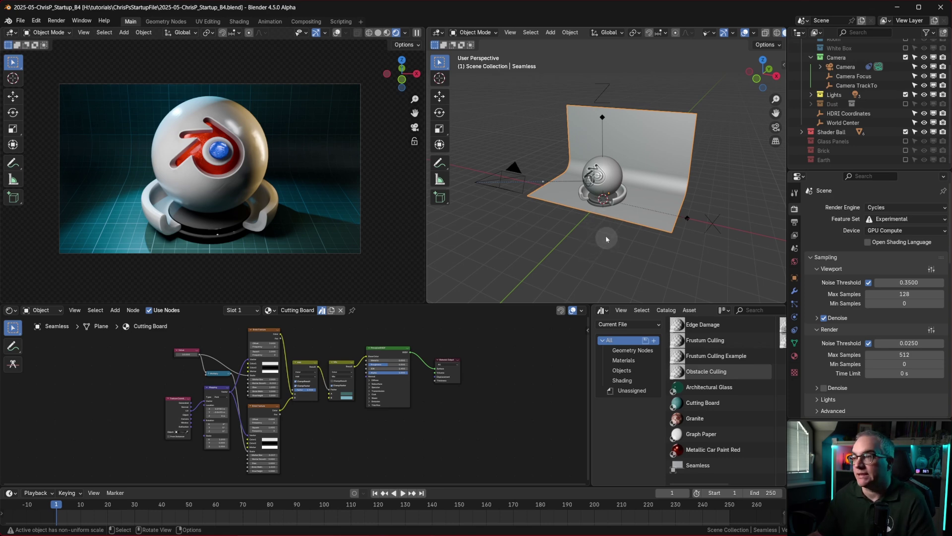
Step: Examine the shader ball and its seamless backdrop from several angles and distances in the solid perspective viewport
{"action": "scroll", "coordinate": [604, 220], "scroll_direction": "up", "scroll_amount": 5}
{"action": "scroll", "coordinate": [604, 220], "scroll_direction": "down", "scroll_amount": 6}
{"action": "scroll", "coordinate": [604, 220], "scroll_direction": "up", "scroll_amount": 4}
{"action": "scroll", "coordinate": [604, 219], "scroll_direction": "down", "scroll_amount": 4}
{"action": "scroll", "coordinate": [604, 220], "scroll_direction": "up", "scroll_amount": 1}
{"action": "scroll", "coordinate": [604, 219], "scroll_direction": "down", "scroll_amount": 1}
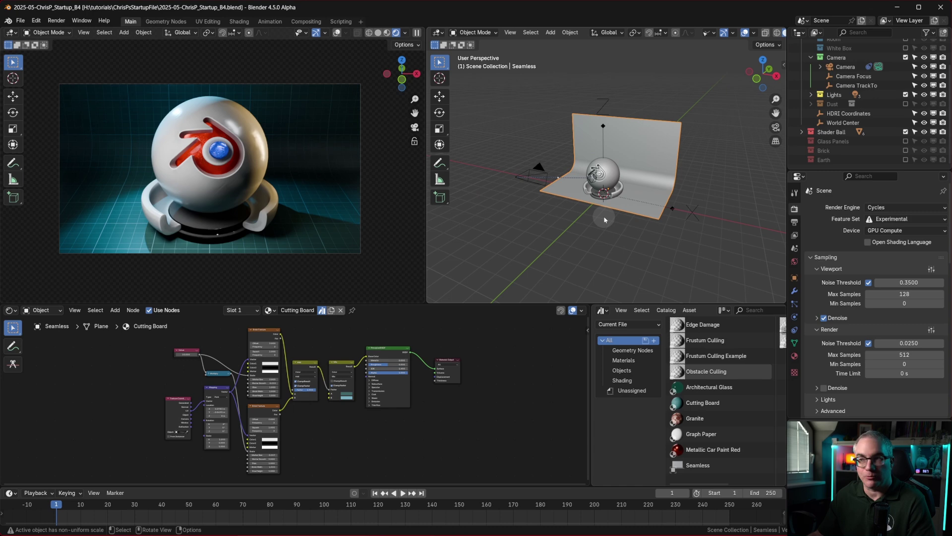
{"action": "middle_click_drag", "start_coordinate": [597, 266], "coordinate": [637, 260]}
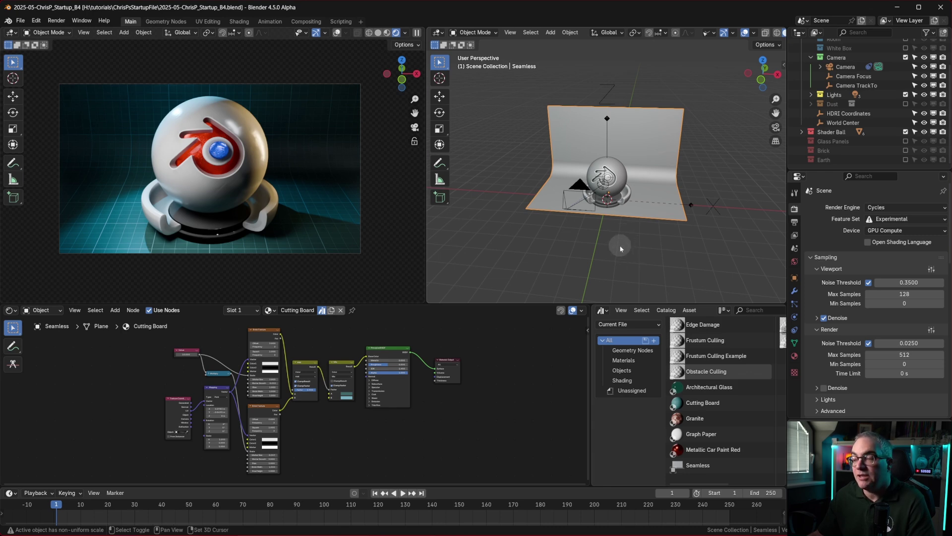
{"action": "mouse_move", "coordinate": [620, 248]}
{"action": "middle_mouse_down"}
{"action": "mouse_move", "coordinate": [603, 237]}
{"action": "mouse_move", "coordinate": [618, 243]}
{"action": "middle_mouse_up"}
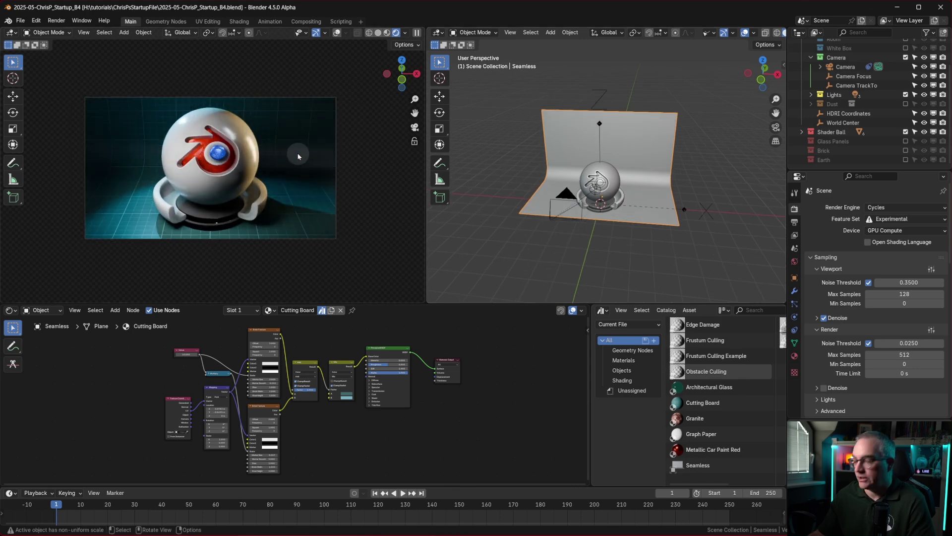
Step: Show the rendered viewport from the right side, with the shader ball far away
{"action": "key", "text": "KP_3"}
{"action": "scroll", "coordinate": [259, 166], "scroll_direction": "down", "scroll_amount": 8}
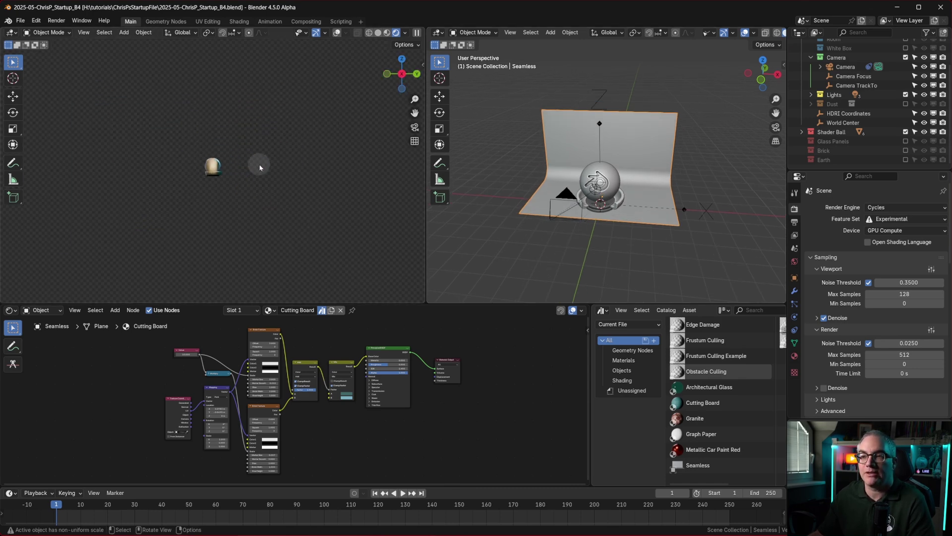
{"action": "scroll", "coordinate": [259, 167], "scroll_direction": "down", "scroll_amount": 1}
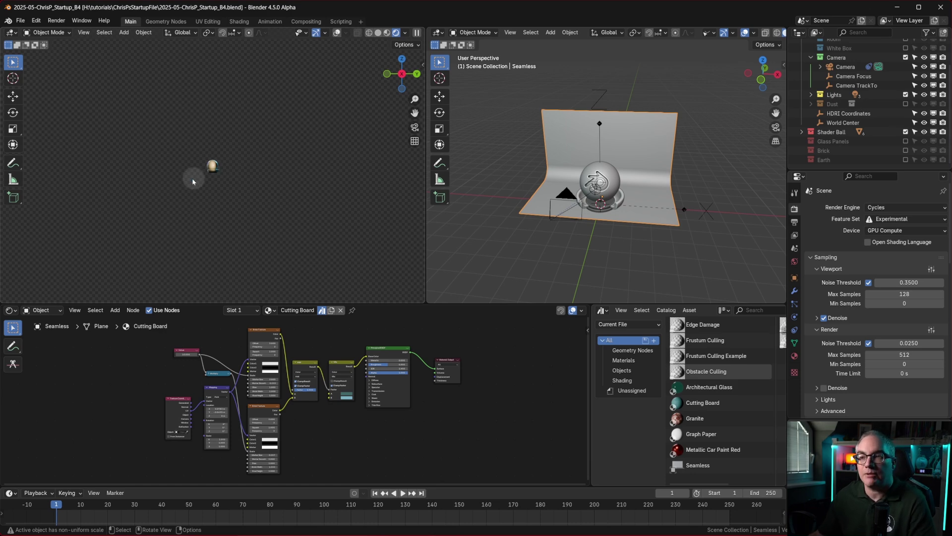
Step: Select the blue logo disc on the shader ball and examine it close up in the rendered viewport
{"action": "scroll", "coordinate": [613, 189], "scroll_direction": "up", "scroll_amount": 6}
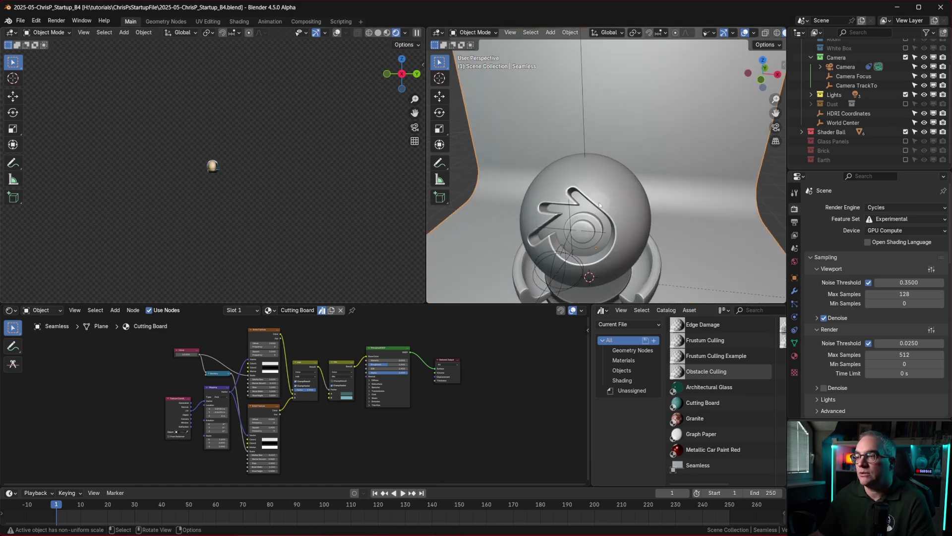
{"action": "left_click", "coordinate": [587, 228]}
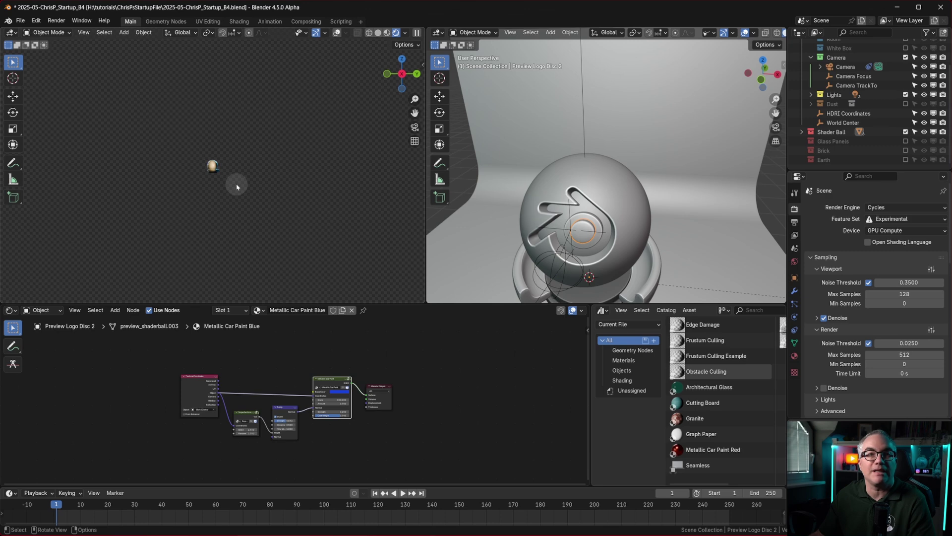
{"action": "scroll", "coordinate": [215, 172], "scroll_direction": "up", "scroll_amount": 11}
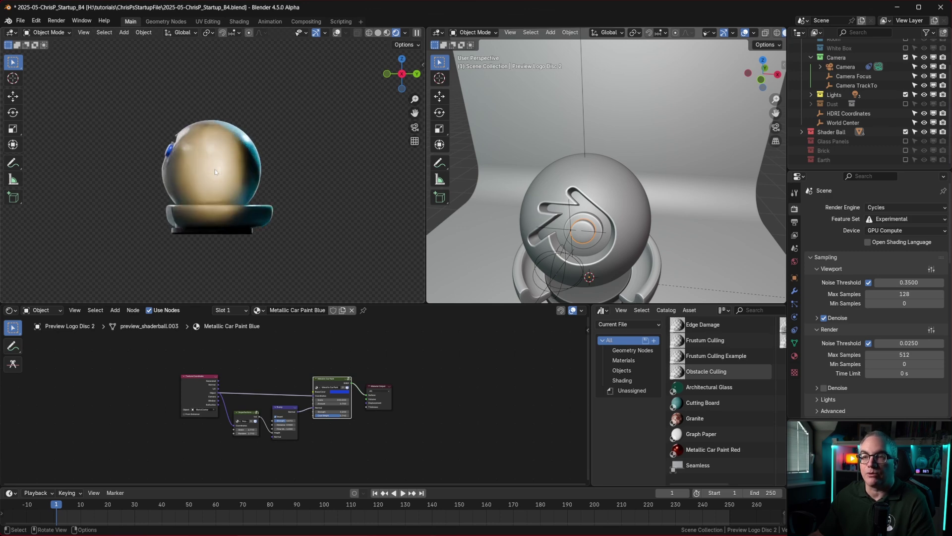
{"action": "middle_click_drag", "start_coordinate": [215, 172], "coordinate": [283, 194]}
{"action": "scroll", "coordinate": [282, 197], "scroll_direction": "up", "scroll_amount": 7}
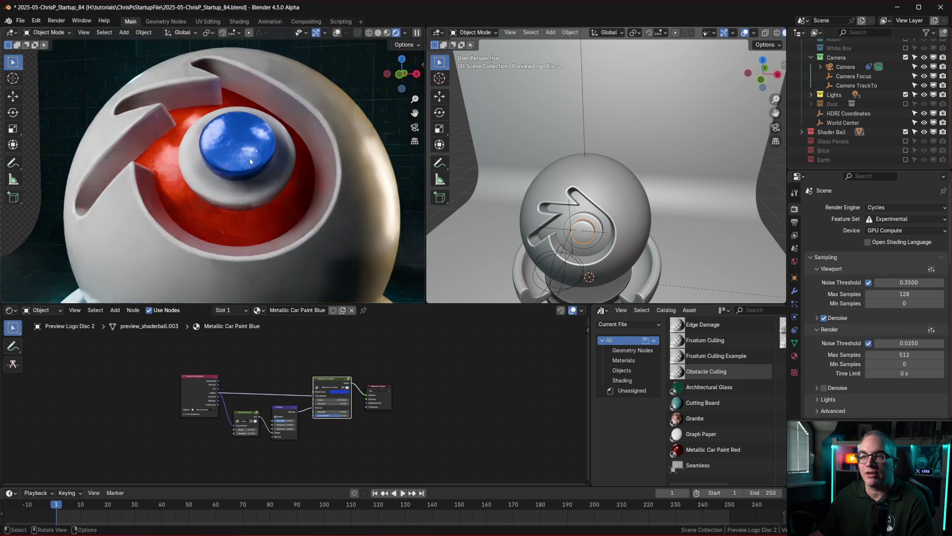
{"action": "middle_click_drag", "start_coordinate": [320, 143], "coordinate": [296, 204], "text": "shift"}
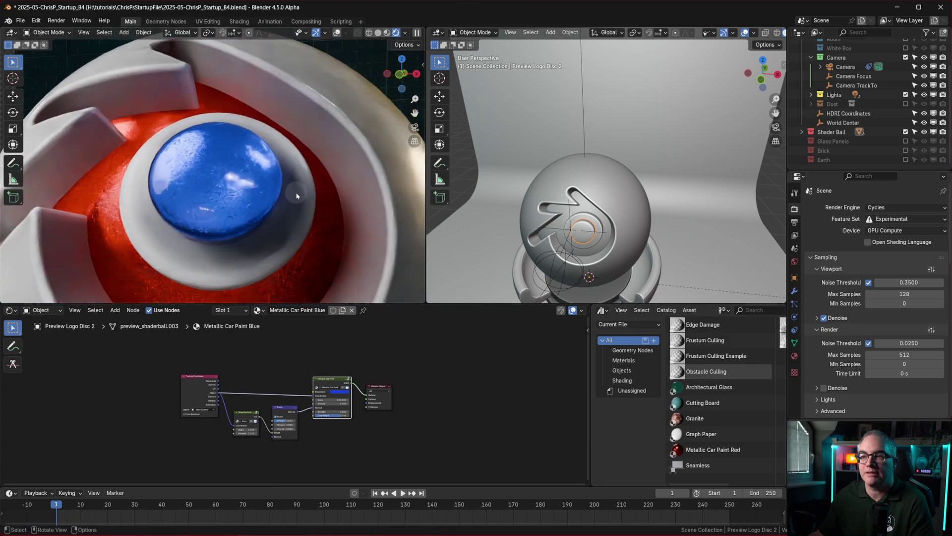
{"action": "scroll", "coordinate": [263, 183], "scroll_direction": "up", "scroll_amount": 2}
{"action": "middle_click_drag", "start_coordinate": [253, 176], "coordinate": [268, 225]}
Step: Review the Orbit Around Selection option in the Navigation preferences and close the preferences
{"action": "left_click", "coordinate": [36, 21]}
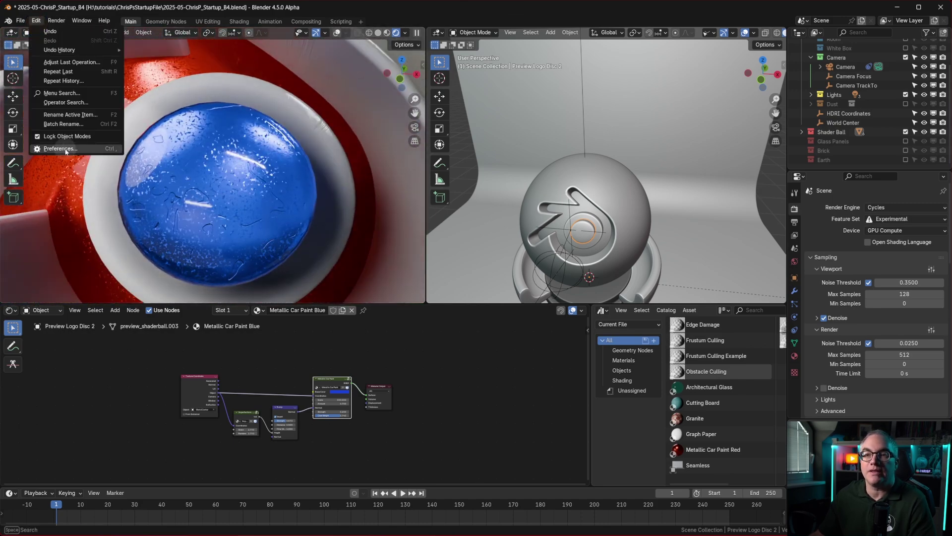
{"action": "left_click", "coordinate": [60, 148]}
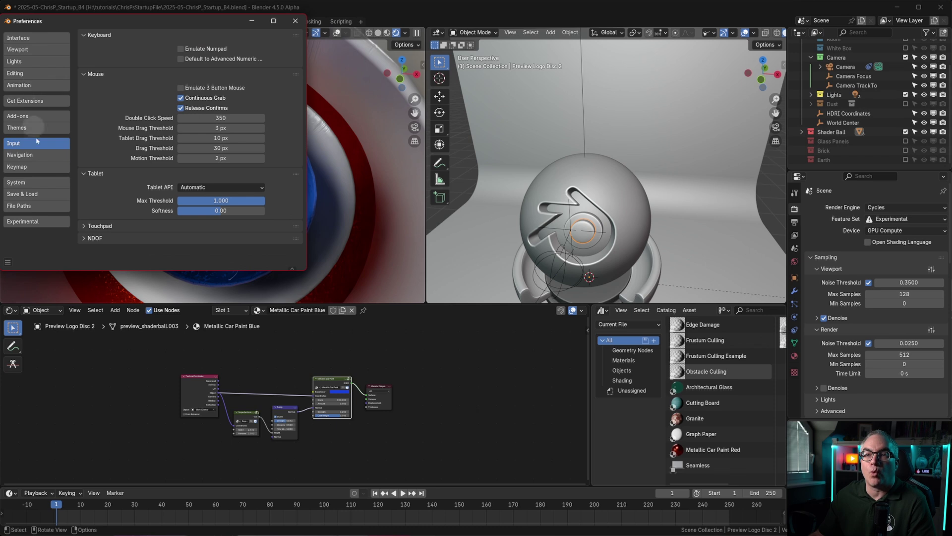
{"action": "left_click", "coordinate": [33, 155]}
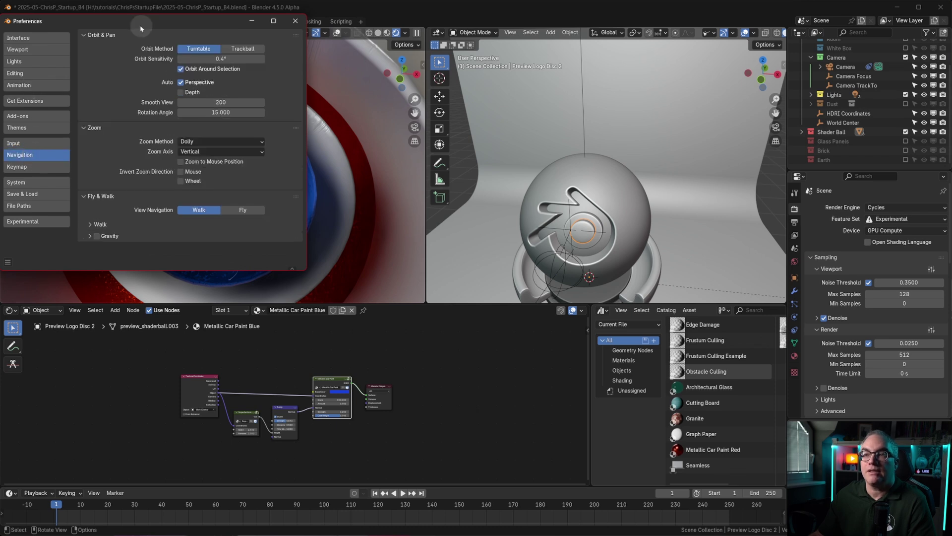
{"action": "left_click_drag", "start_coordinate": [140, 28], "coordinate": [196, 42]}
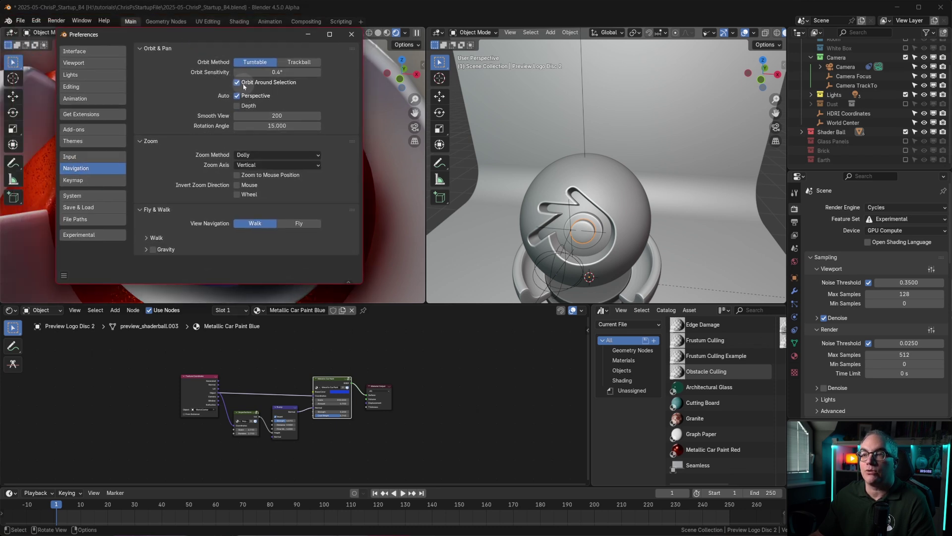
{"action": "left_click", "coordinate": [351, 34]}
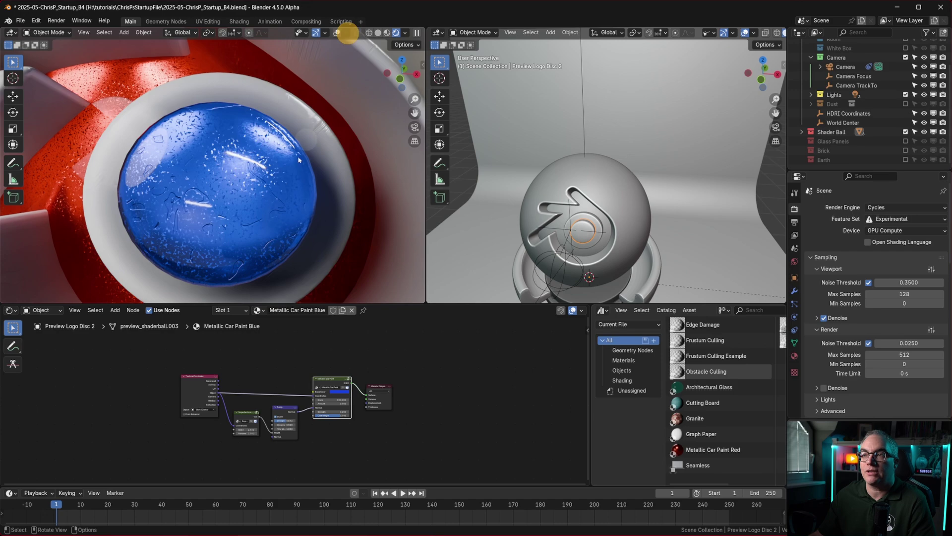
Step: Examine the shader ball in the rendered viewport from the distant side view to a close front view around the selected disc
{"action": "scroll", "coordinate": [237, 179], "scroll_direction": "down", "scroll_amount": 5}
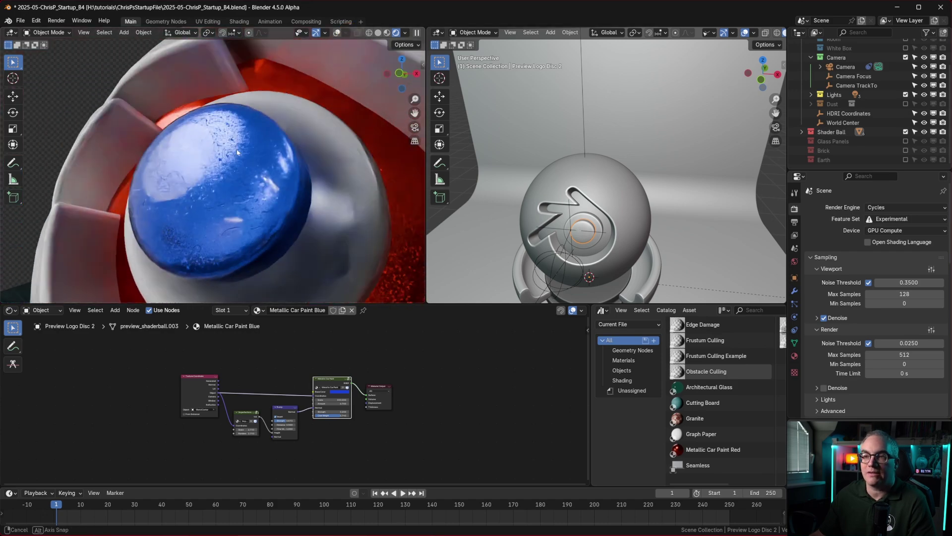
{"action": "scroll", "coordinate": [239, 168], "scroll_direction": "down", "scroll_amount": 4}
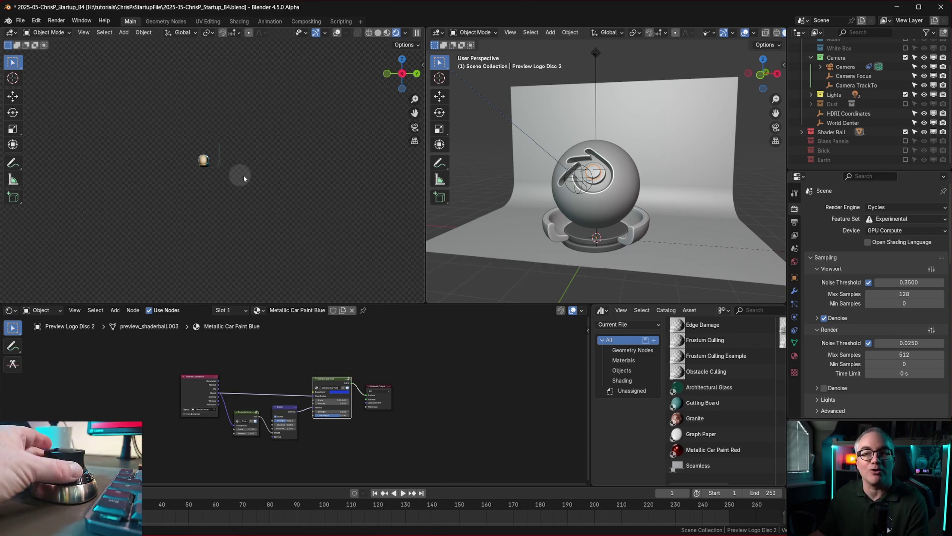
{"action": "scroll", "coordinate": [258, 165], "scroll_direction": "up", "scroll_amount": 5}
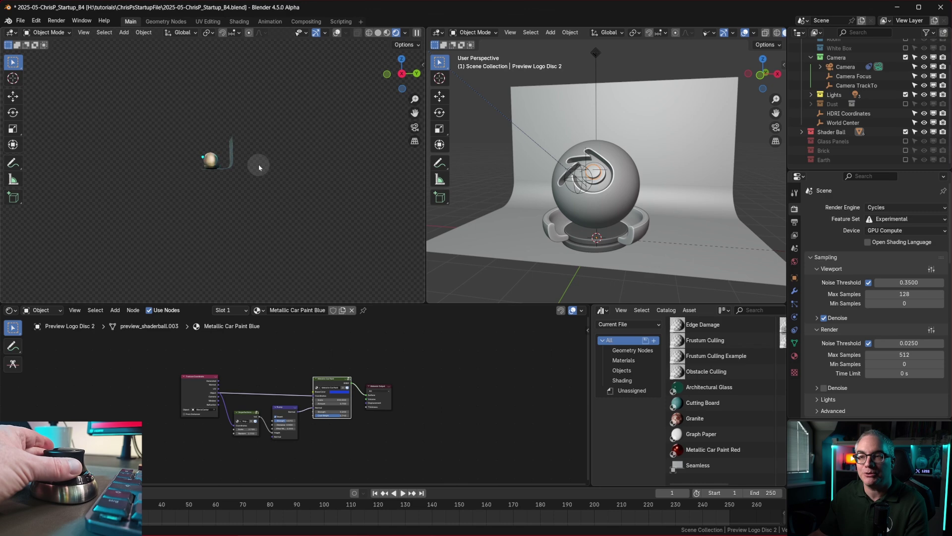
{"action": "scroll", "coordinate": [258, 165], "scroll_direction": "up", "scroll_amount": 7}
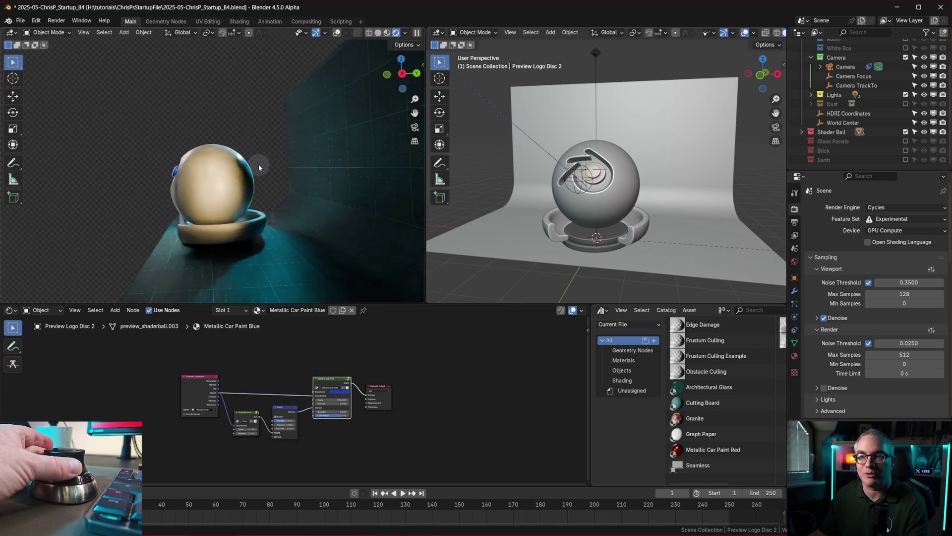
{"action": "scroll", "coordinate": [259, 167], "scroll_direction": "up", "scroll_amount": 5}
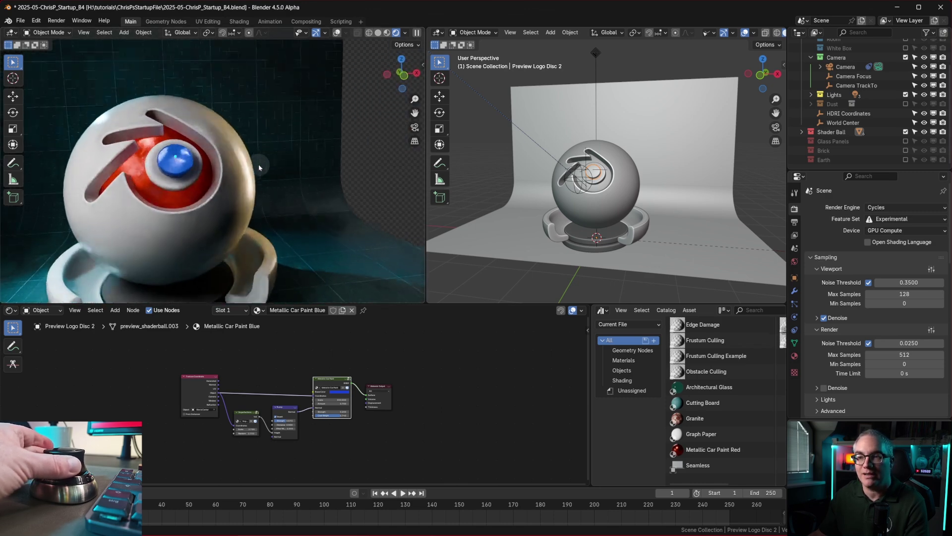
{"action": "scroll", "coordinate": [259, 168], "scroll_direction": "up", "scroll_amount": 2}
{"action": "scroll", "coordinate": [259, 168], "scroll_direction": "down", "scroll_amount": 4}
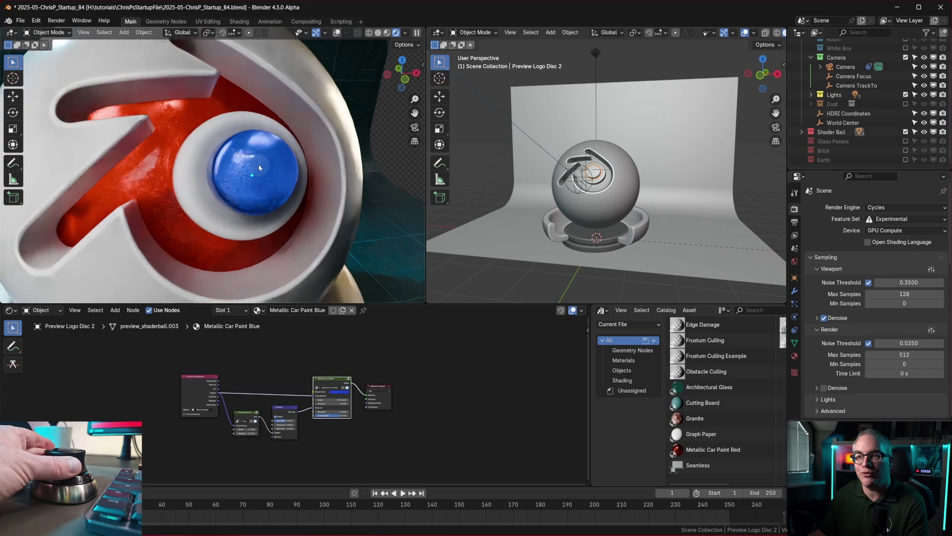
{"action": "scroll", "coordinate": [258, 168], "scroll_direction": "down", "scroll_amount": 5}
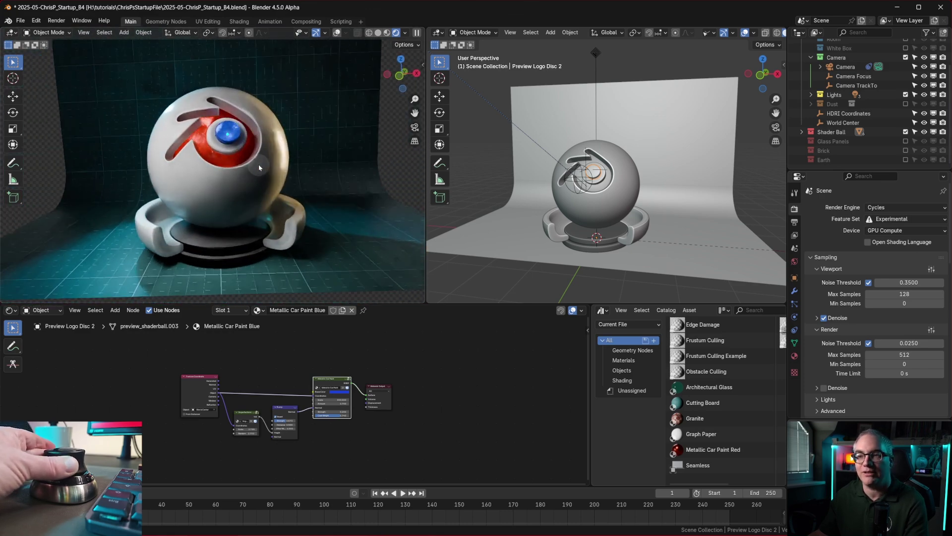
{"action": "middle_click_drag", "start_coordinate": [259, 168], "coordinate": [258, 165]}
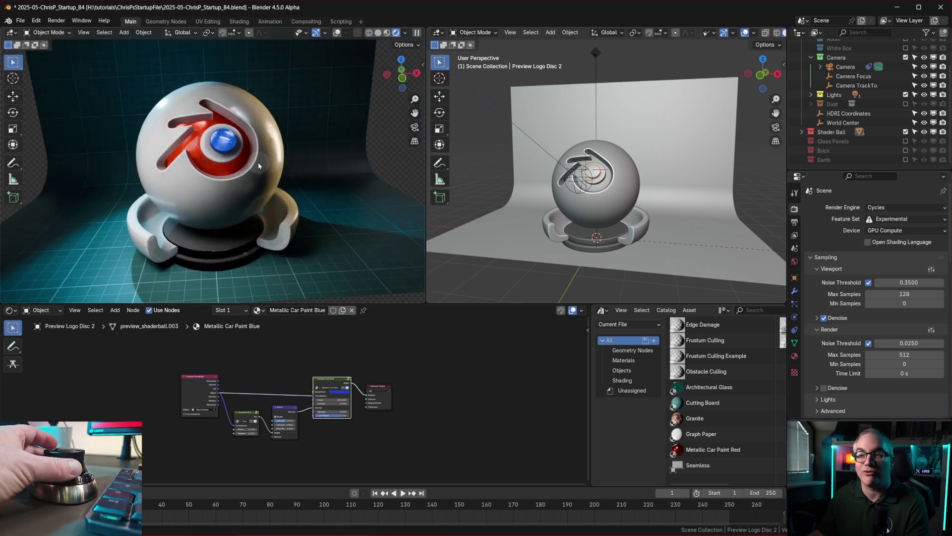
{"action": "middle_click_drag", "start_coordinate": [227, 181], "coordinate": [227, 181]}
Step: Show the NDOF settings in the Input preferences and place the preferences window clear of the rendered viewport
{"action": "left_click", "coordinate": [36, 21]}
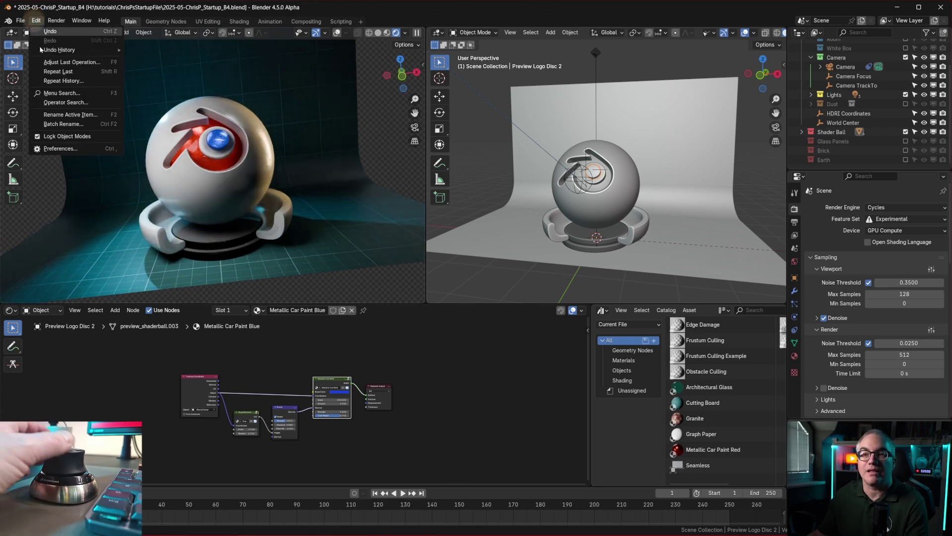
{"action": "left_click", "coordinate": [61, 149]}
{"action": "left_click_drag", "start_coordinate": [55, 30], "coordinate": [296, 134]}
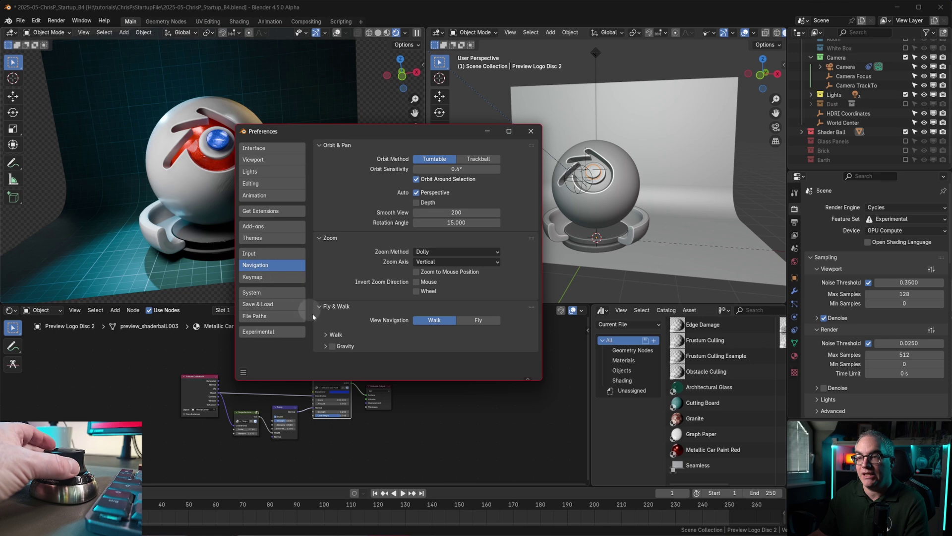
{"action": "left_click", "coordinate": [259, 254]}
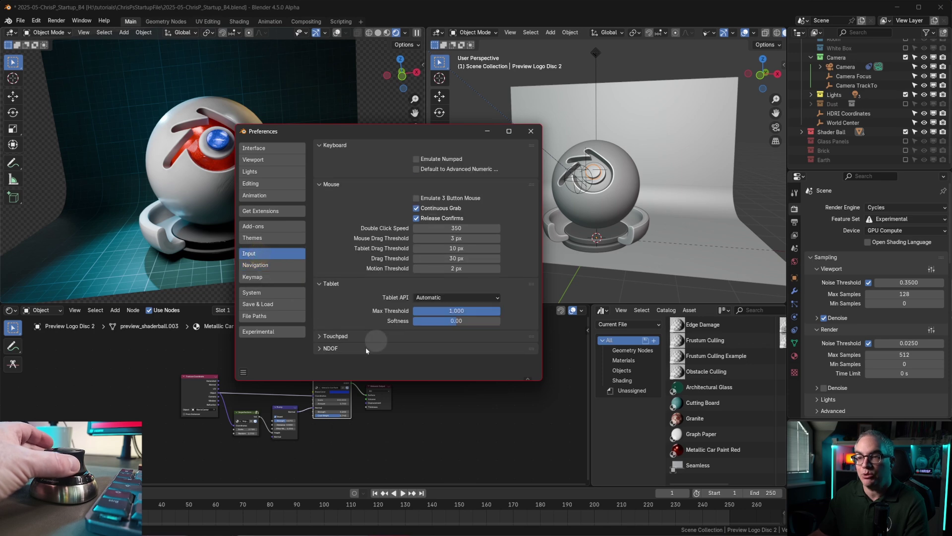
{"action": "left_click", "coordinate": [330, 349]}
{"action": "scroll", "coordinate": [397, 338], "scroll_direction": "down", "scroll_amount": 5}
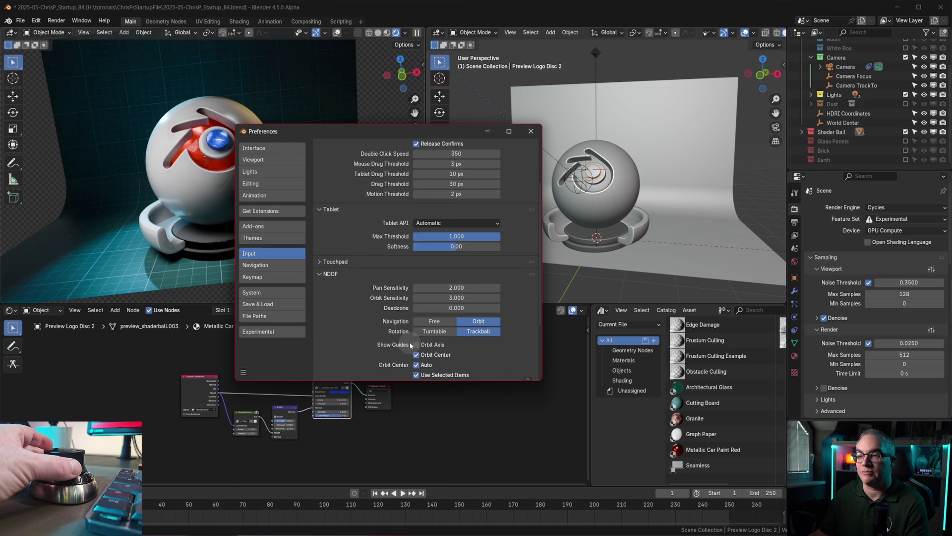
{"action": "scroll", "coordinate": [354, 299], "scroll_direction": "down", "scroll_amount": 2}
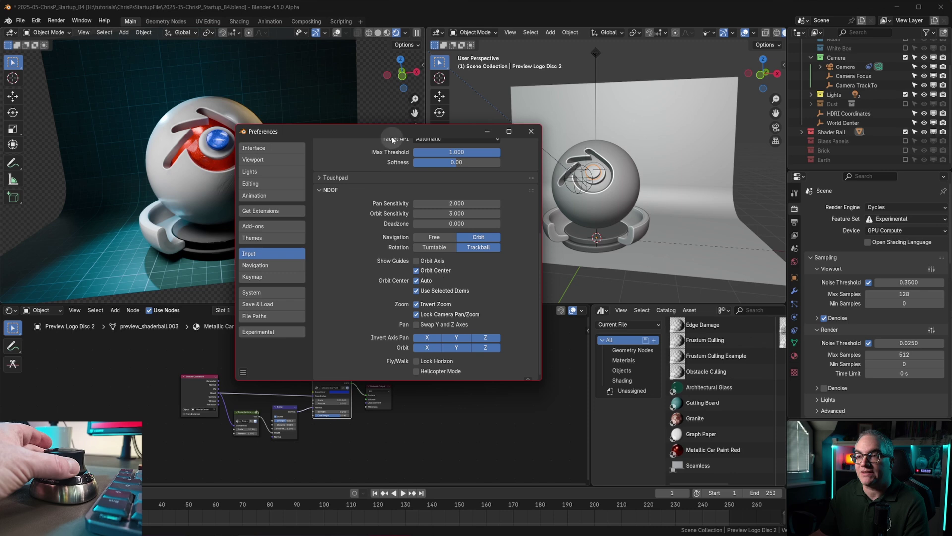
{"action": "left_click_drag", "start_coordinate": [392, 138], "coordinate": [553, 142]}
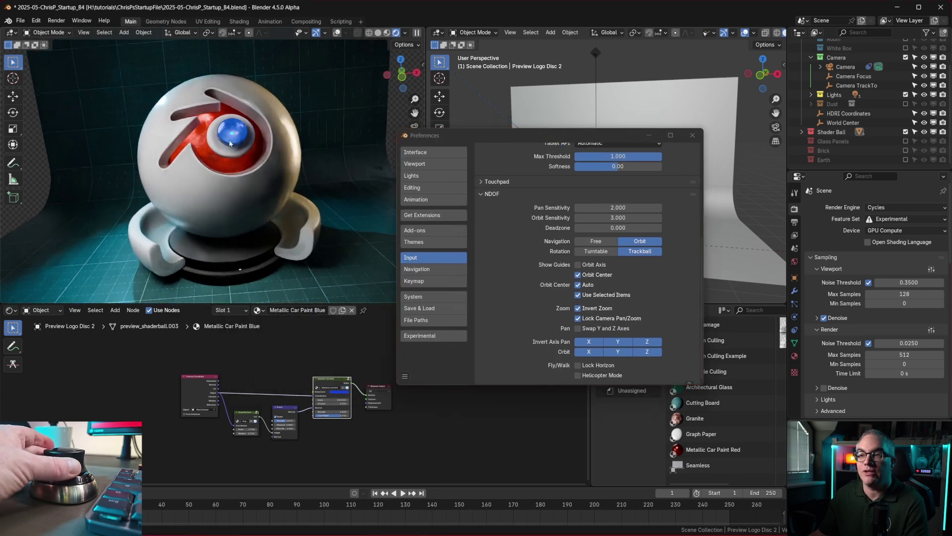
Step: Examine how the rendered view orbits and zooms around the selected blue disc with the NDOF orbit center guide
{"action": "scroll", "coordinate": [229, 143], "scroll_direction": "up", "scroll_amount": 6}
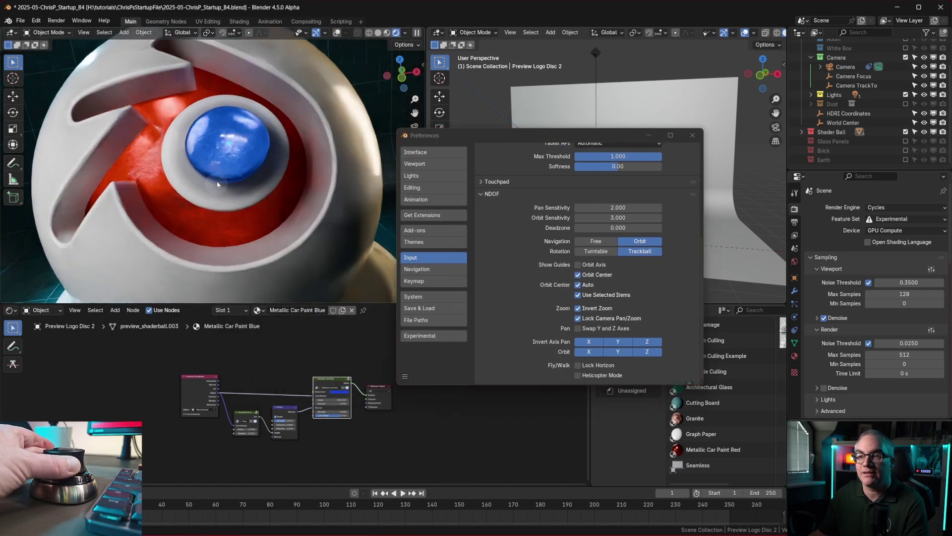
{"action": "scroll", "coordinate": [218, 183], "scroll_direction": "up", "scroll_amount": 3}
{"action": "scroll", "coordinate": [248, 128], "scroll_direction": "down", "scroll_amount": 7}
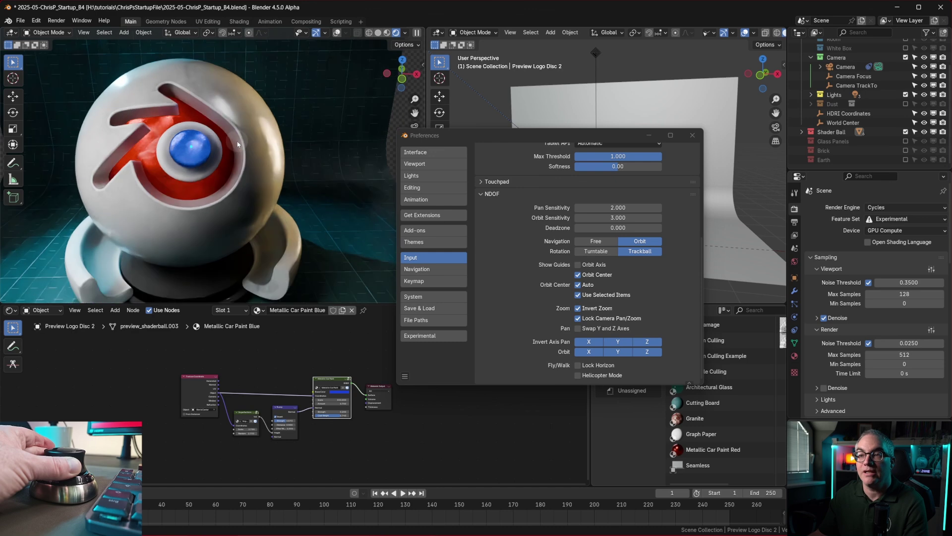
{"action": "scroll", "coordinate": [237, 144], "scroll_direction": "down", "scroll_amount": 3}
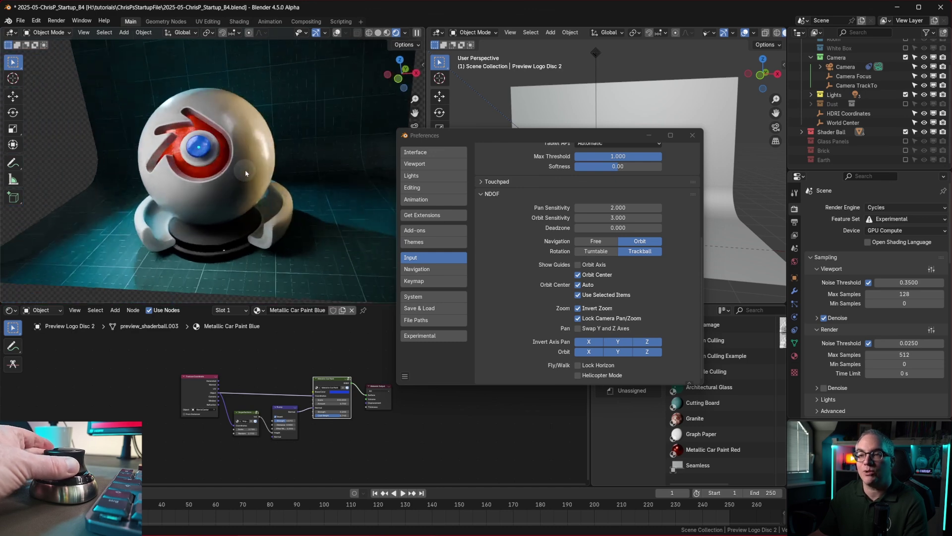
{"action": "middle_click_drag", "start_coordinate": [244, 169], "coordinate": [223, 165]}
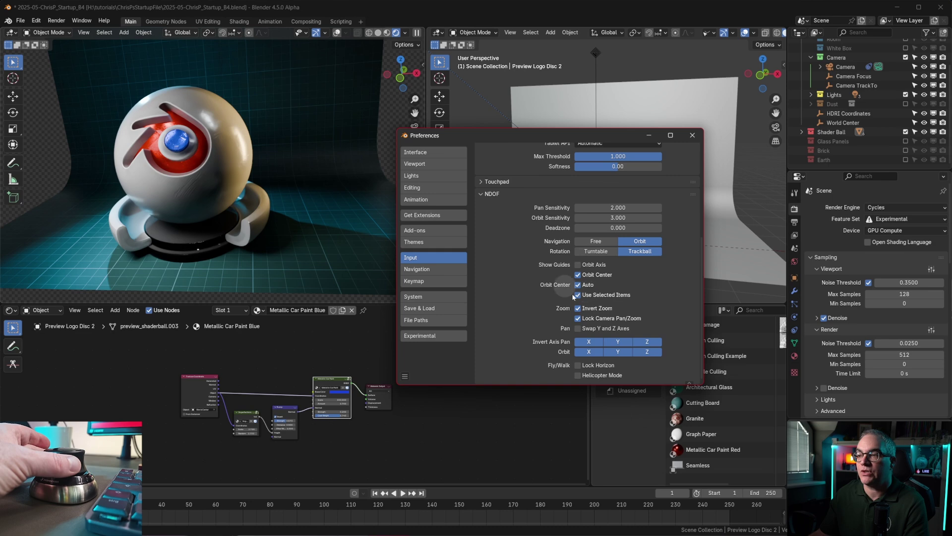
{"action": "scroll", "coordinate": [228, 176], "scroll_direction": "down", "scroll_amount": 1}
{"action": "scroll", "coordinate": [228, 171], "scroll_direction": "up", "scroll_amount": 2}
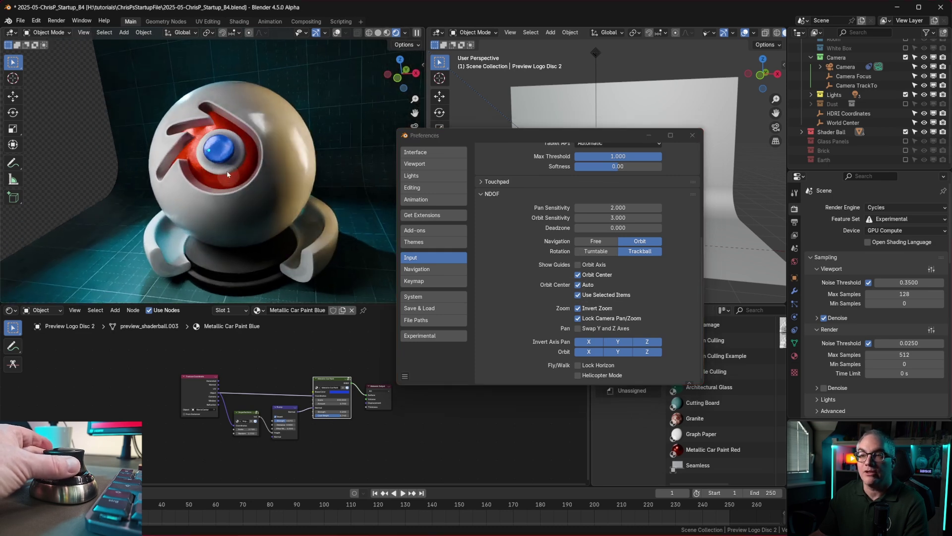
{"action": "scroll", "coordinate": [204, 152], "scroll_direction": "down", "scroll_amount": 3}
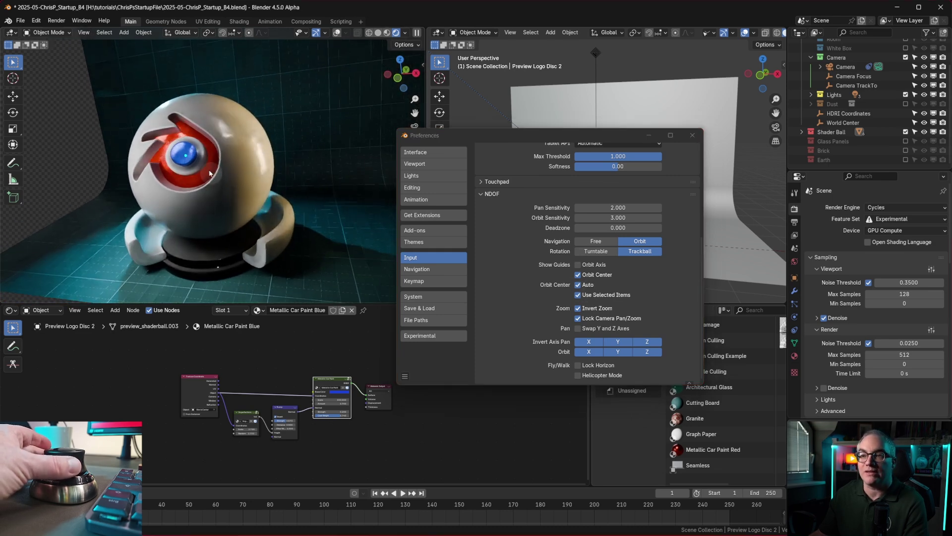
Step: Examine the selected blue disc from close and distant angles in the rendered viewport
{"action": "scroll", "coordinate": [197, 168], "scroll_direction": "up", "scroll_amount": 5}
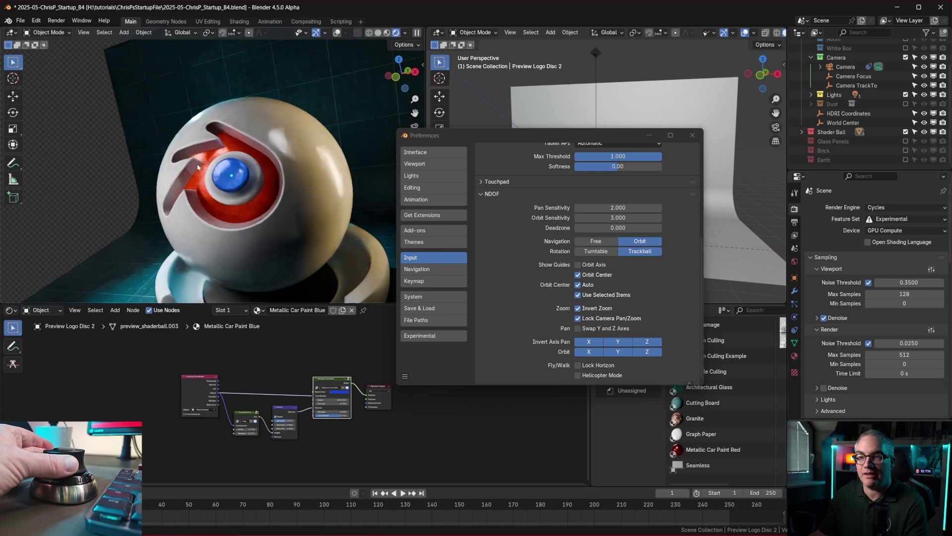
{"action": "scroll", "coordinate": [197, 167], "scroll_direction": "down", "scroll_amount": 5}
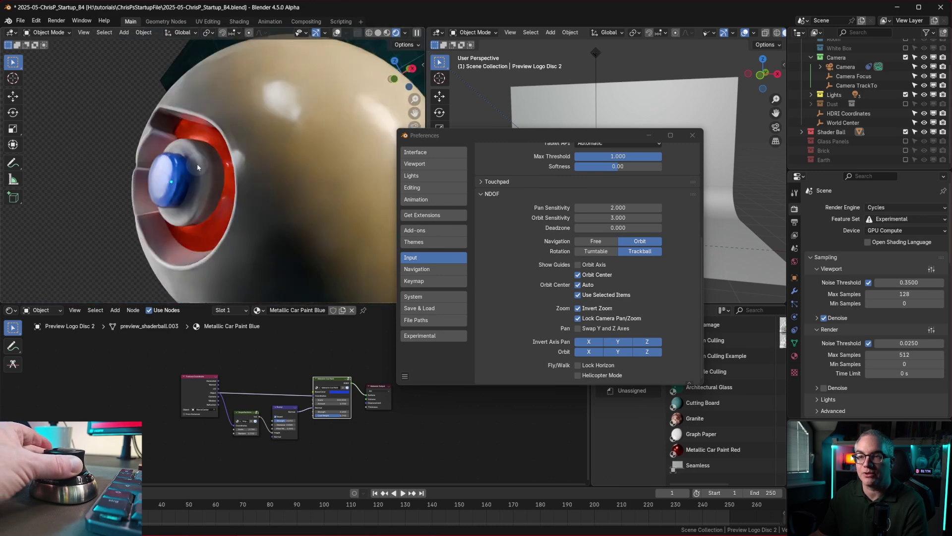
{"action": "scroll", "coordinate": [197, 167], "scroll_direction": "down", "scroll_amount": 5}
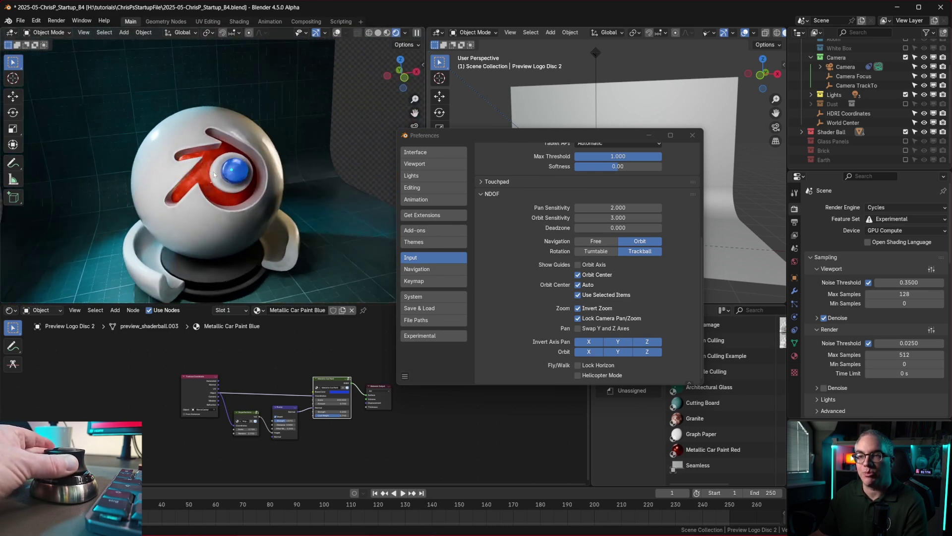
Step: Select the shader ball's dark base and zoom the rendered view in and out around it
{"action": "left_click", "coordinate": [203, 197]}
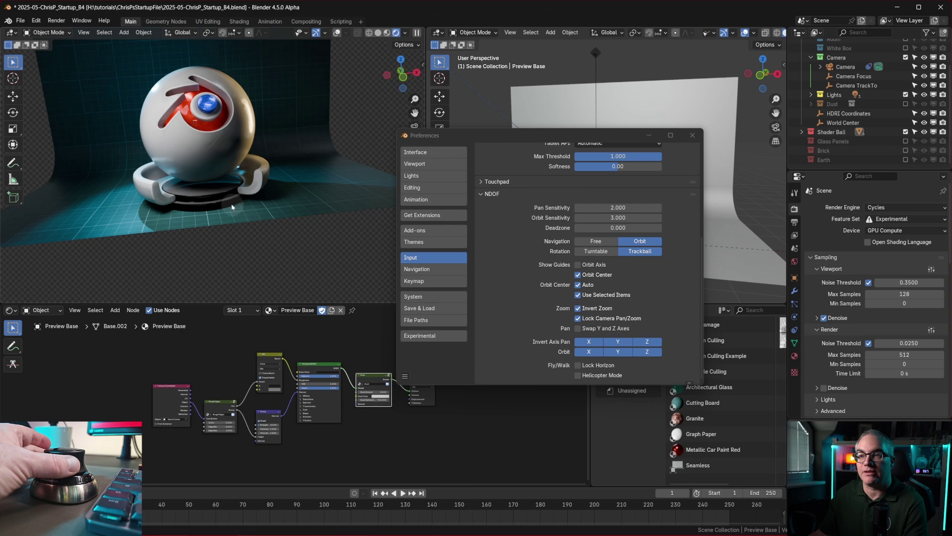
{"action": "scroll", "coordinate": [208, 204], "scroll_direction": "up", "scroll_amount": 5}
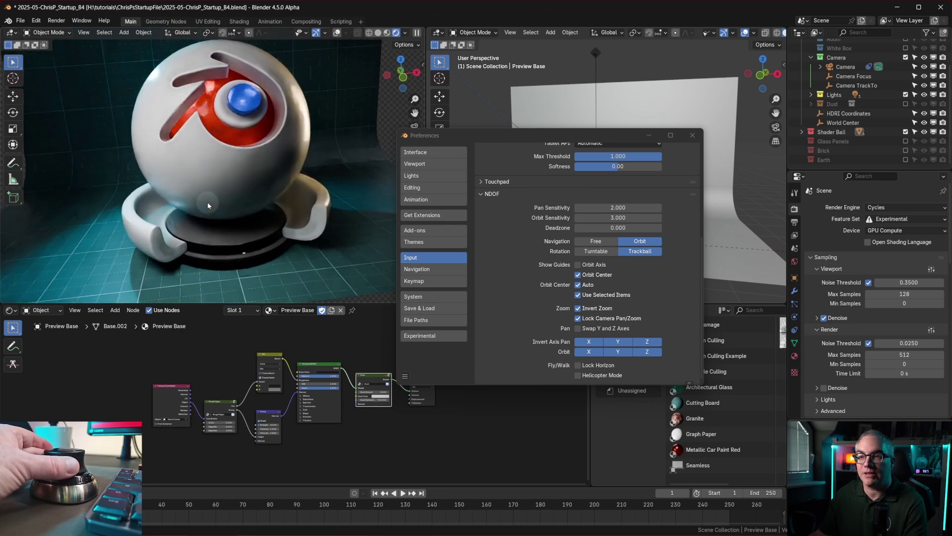
{"action": "scroll", "coordinate": [236, 236], "scroll_direction": "down", "scroll_amount": 4}
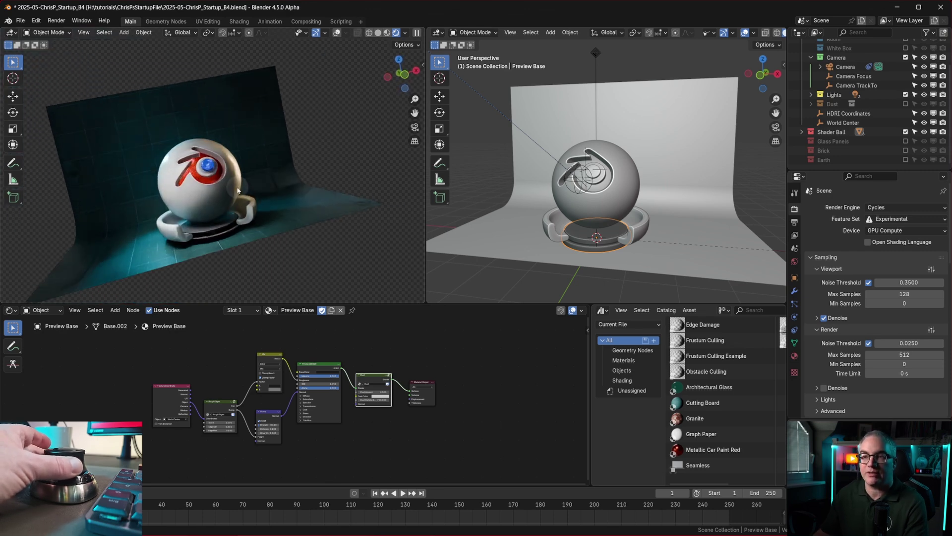
Step: Switch the rendered viewport to the camera view and examine how the camera frame zooms and pans
{"action": "key", "text": "KP_0"}
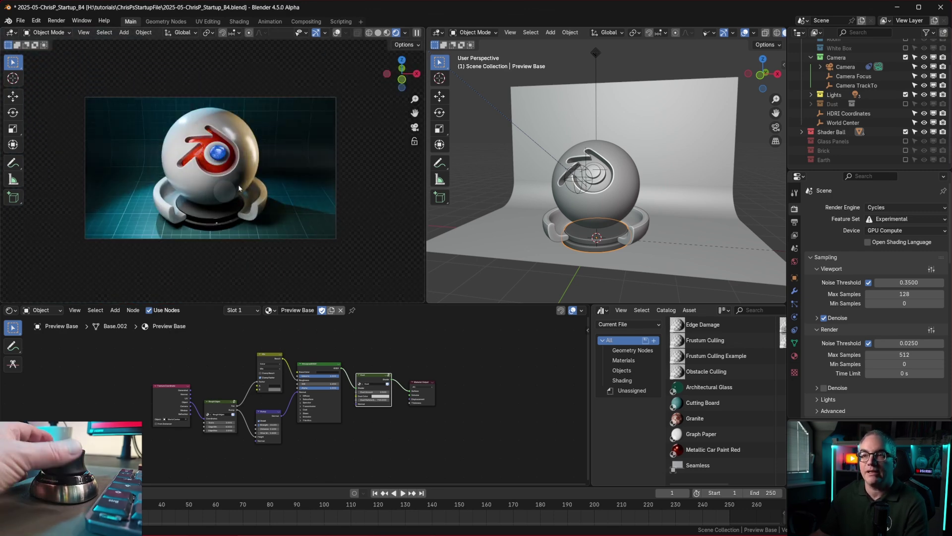
{"action": "scroll", "coordinate": [273, 211], "scroll_direction": "up", "scroll_amount": 2}
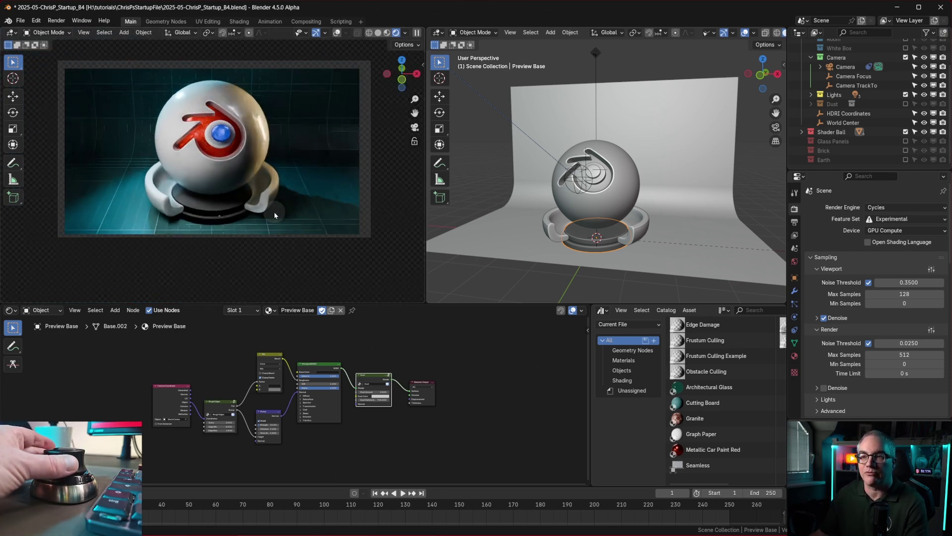
{"action": "scroll", "coordinate": [274, 211], "scroll_direction": "up", "scroll_amount": 3}
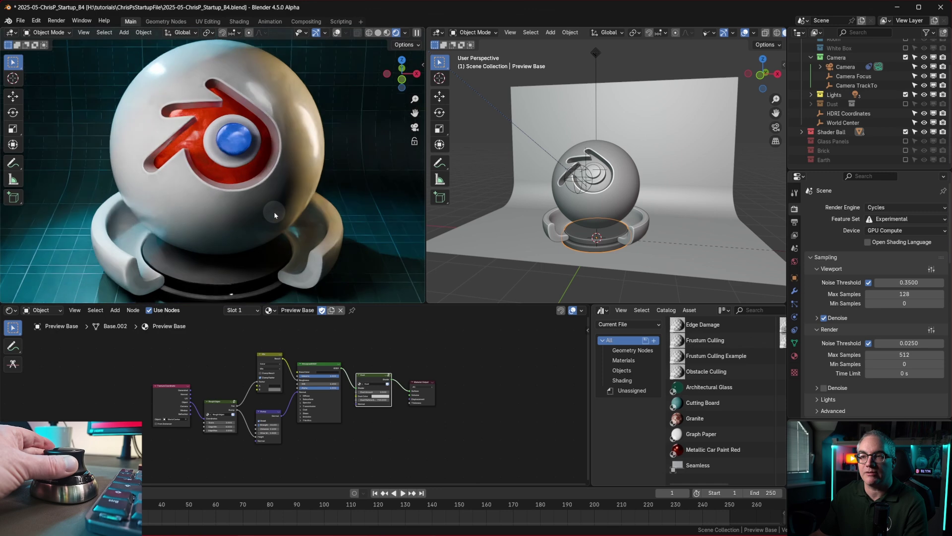
{"action": "scroll", "coordinate": [273, 211], "scroll_direction": "down", "scroll_amount": 5}
{"action": "scroll", "coordinate": [274, 211], "scroll_direction": "up", "scroll_amount": 3}
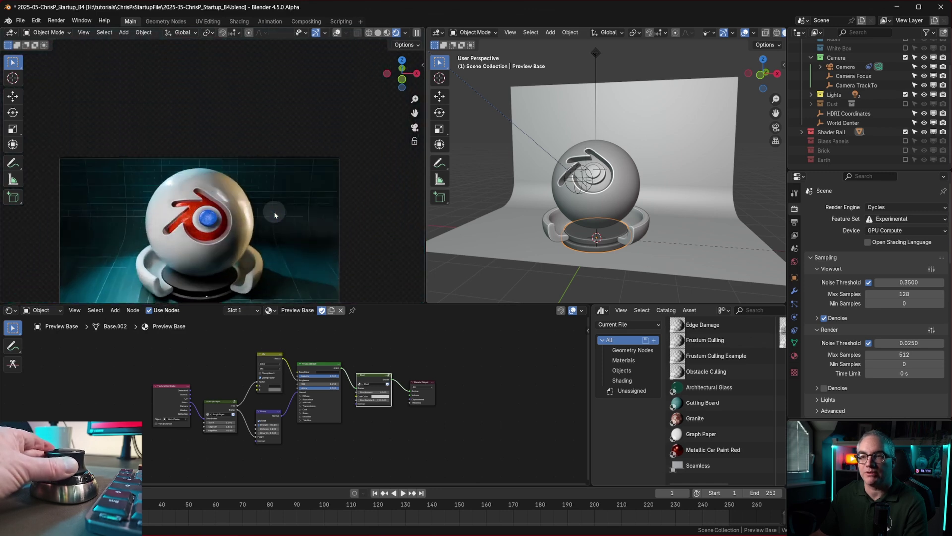
{"action": "scroll", "coordinate": [274, 215], "scroll_direction": "down", "scroll_amount": 6}
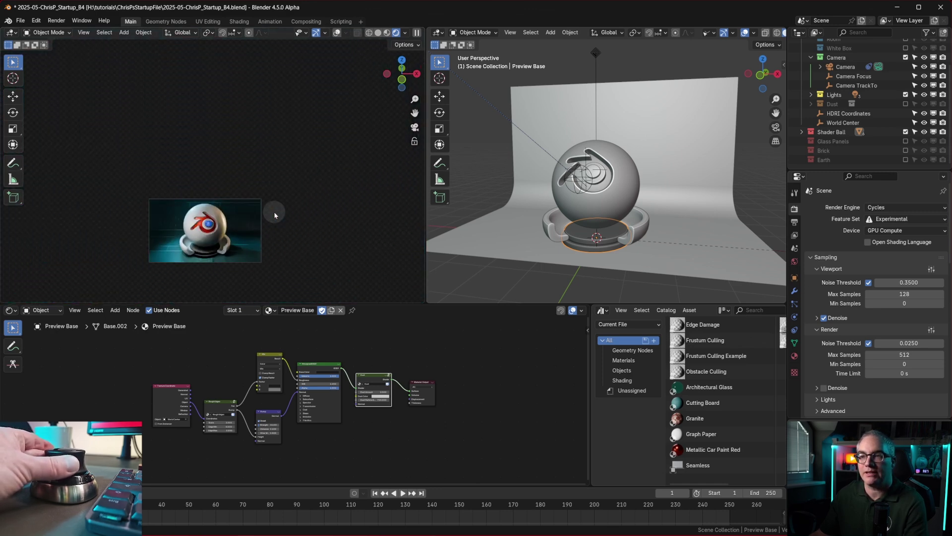
{"action": "scroll", "coordinate": [274, 215], "scroll_direction": "up", "scroll_amount": 3}
{"action": "scroll", "coordinate": [274, 215], "scroll_direction": "up", "scroll_amount": 3}
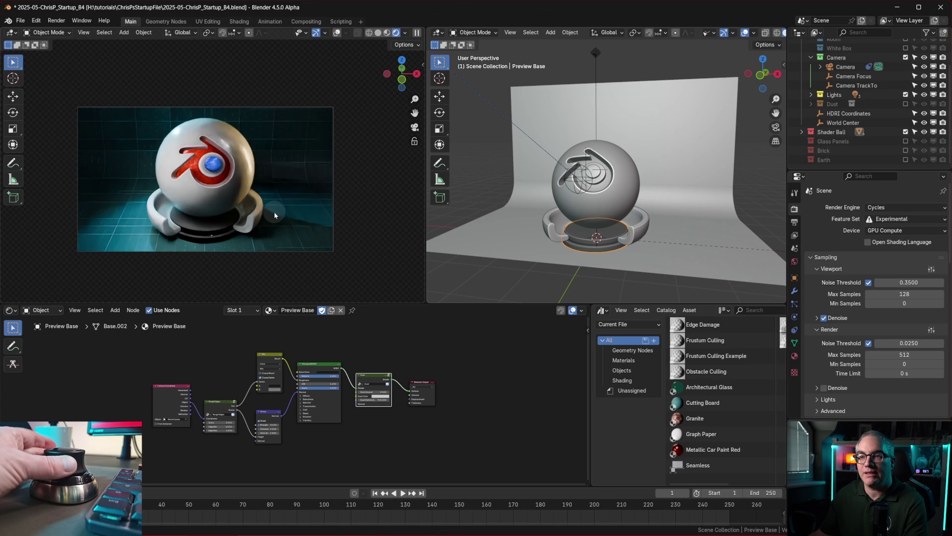
{"action": "mouse_move", "coordinate": [274, 215]}
{"action": "middle_mouse_down", "text": "shift"}
{"action": "mouse_move", "coordinate": [284, 224]}
{"action": "mouse_move", "coordinate": [283, 199]}
{"action": "mouse_move", "coordinate": [271, 222]}
{"action": "mouse_move", "coordinate": [274, 206]}
{"action": "middle_mouse_up", "text": "shift"}
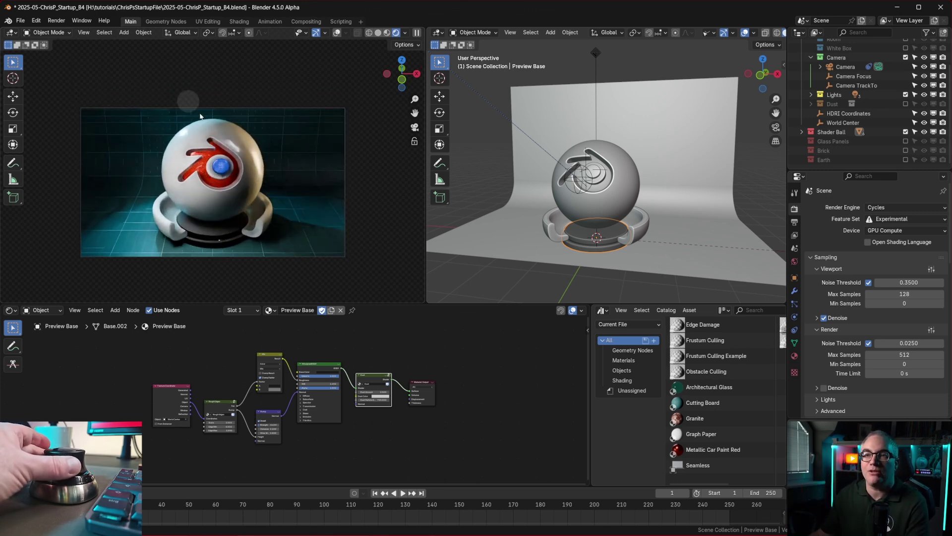
Step: Show the NDOF settings in the Input preferences with Lock Camera Pan/Zoom turned off, and place the window clear of the rendered viewport
{"action": "left_click", "coordinate": [81, 149]}
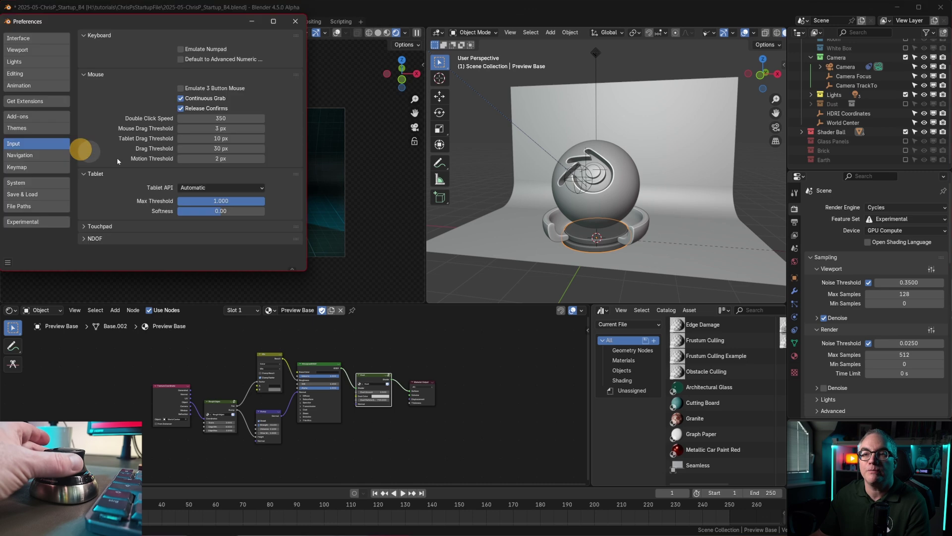
{"action": "left_click", "coordinate": [127, 238]}
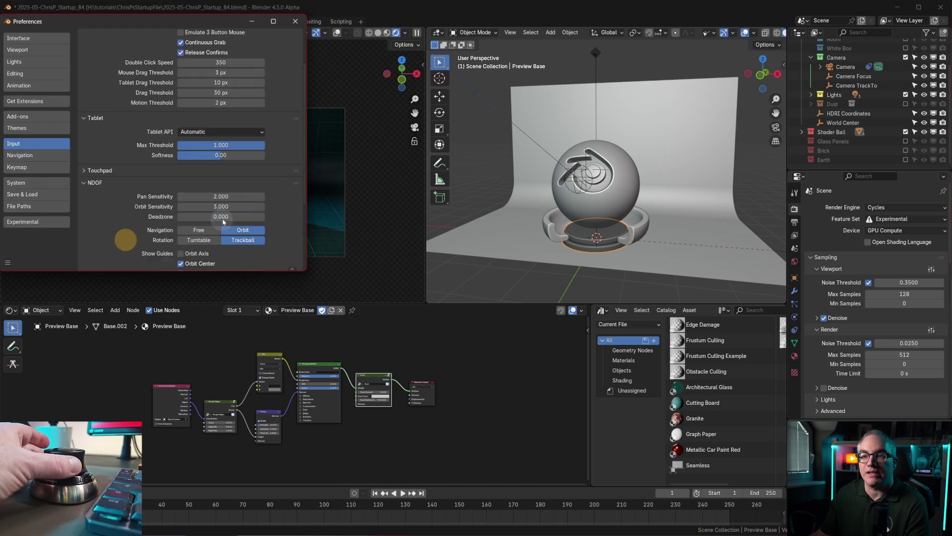
{"action": "scroll", "coordinate": [222, 219], "scroll_direction": "down", "scroll_amount": 6}
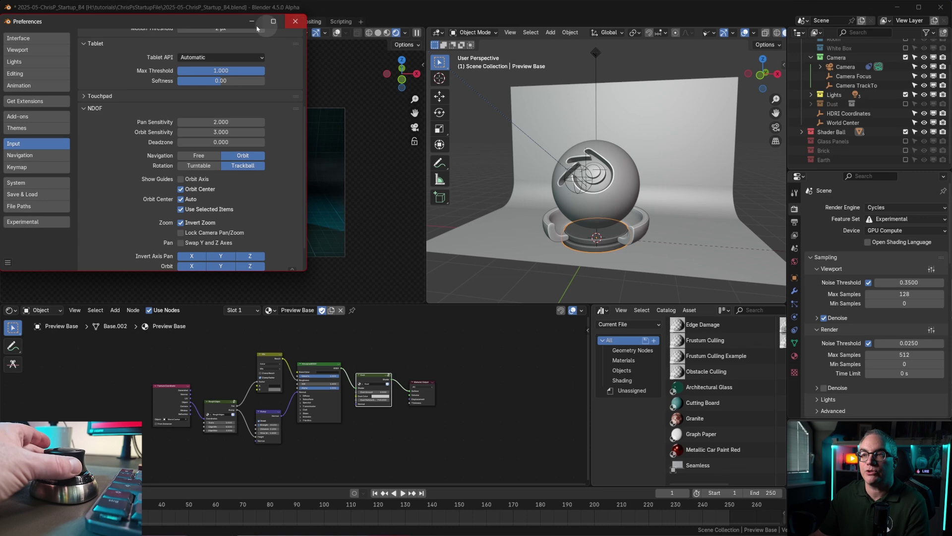
{"action": "left_click_drag", "start_coordinate": [258, 28], "coordinate": [699, 53]}
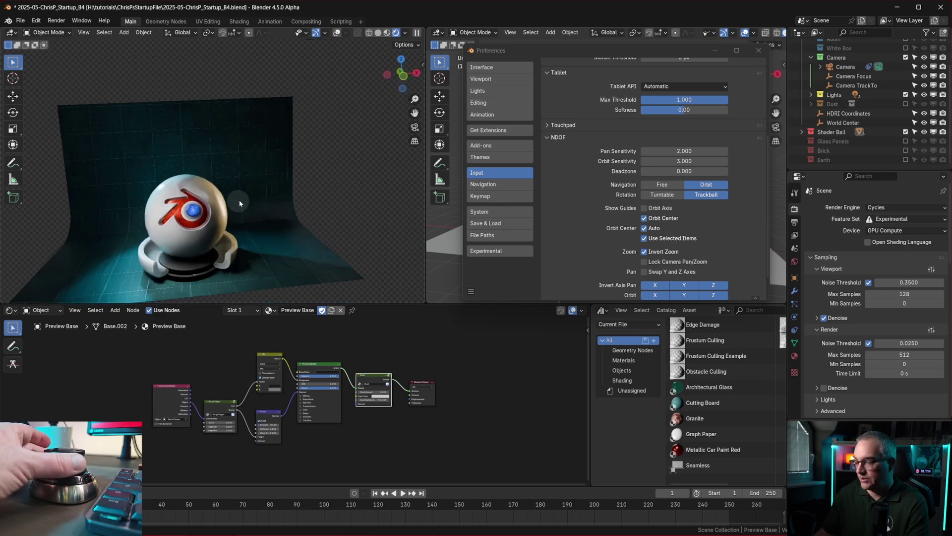
Step: Test how the 3D mouse leaves the camera view, enable Lock Camera Pan/Zoom, and close the preferences
{"action": "key", "text": "KP_0"}
{"action": "key", "text": "KP_0"}
{"action": "key", "text": "KP_0"}
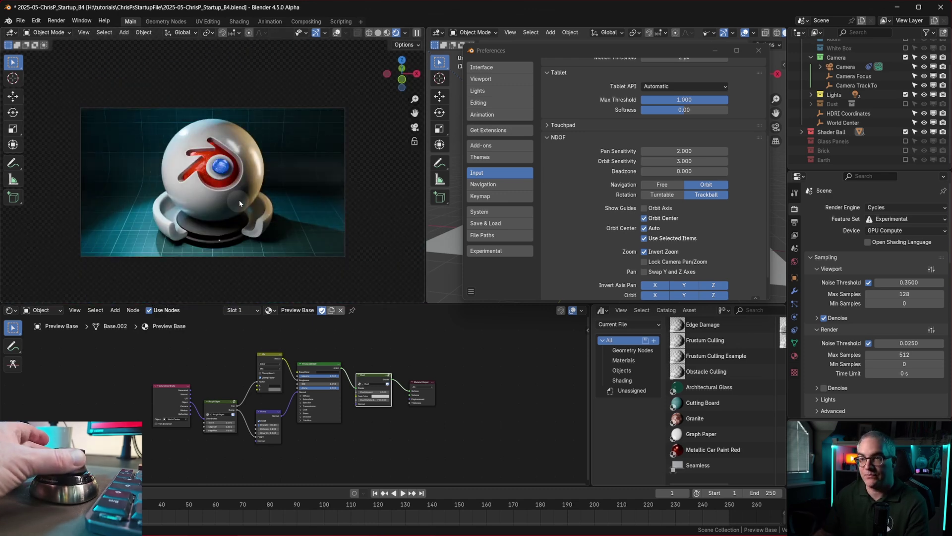
{"action": "key", "text": "KP_0"}
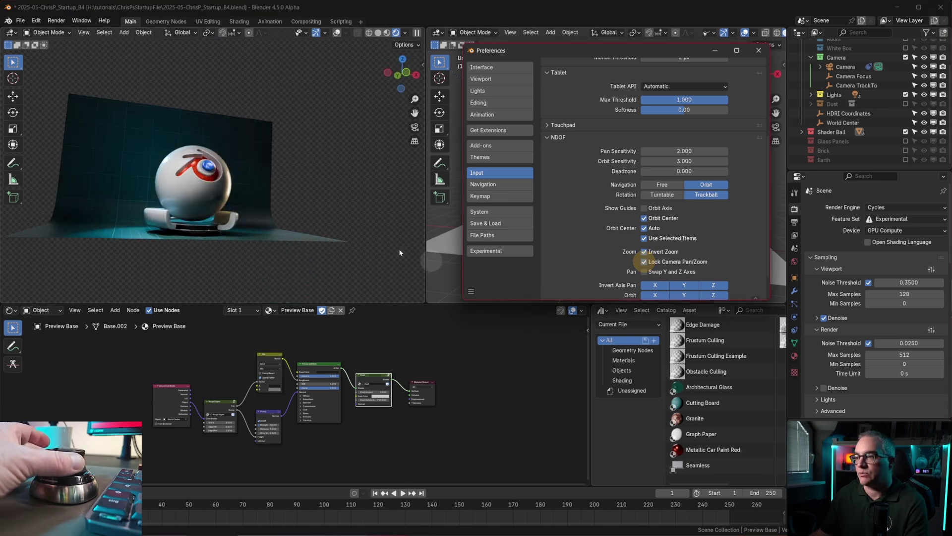
{"action": "key", "text": "KP_0"}
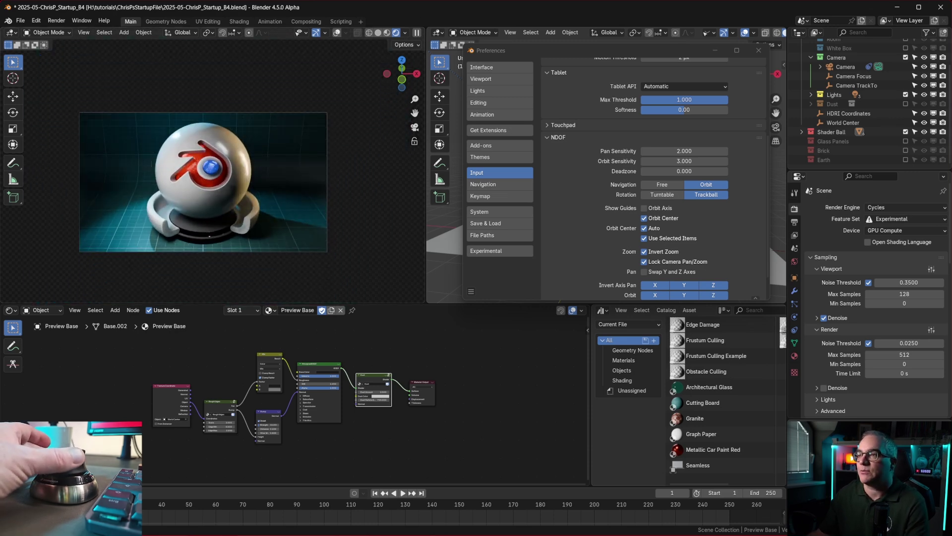
{"action": "left_click_drag", "start_coordinate": [611, 56], "coordinate": [503, 130]}
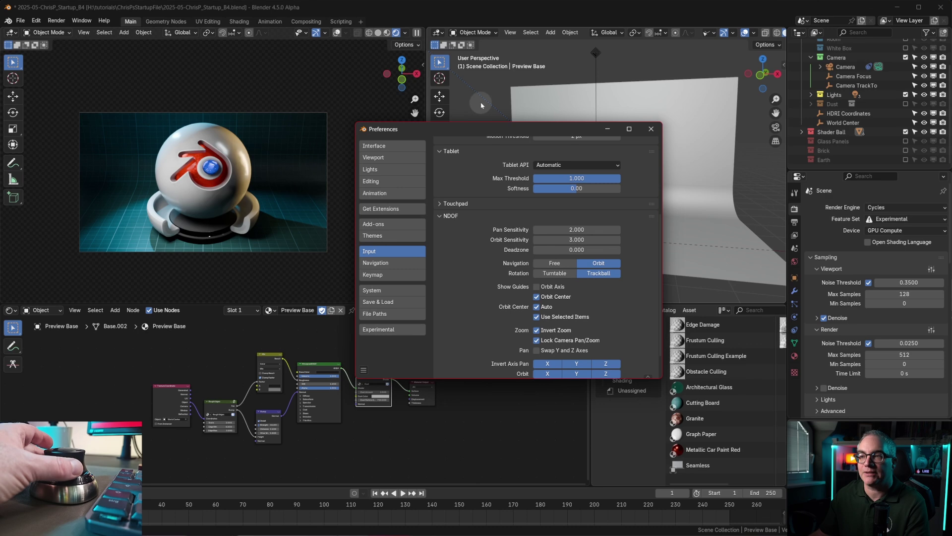
{"action": "left_click", "coordinate": [651, 129]}
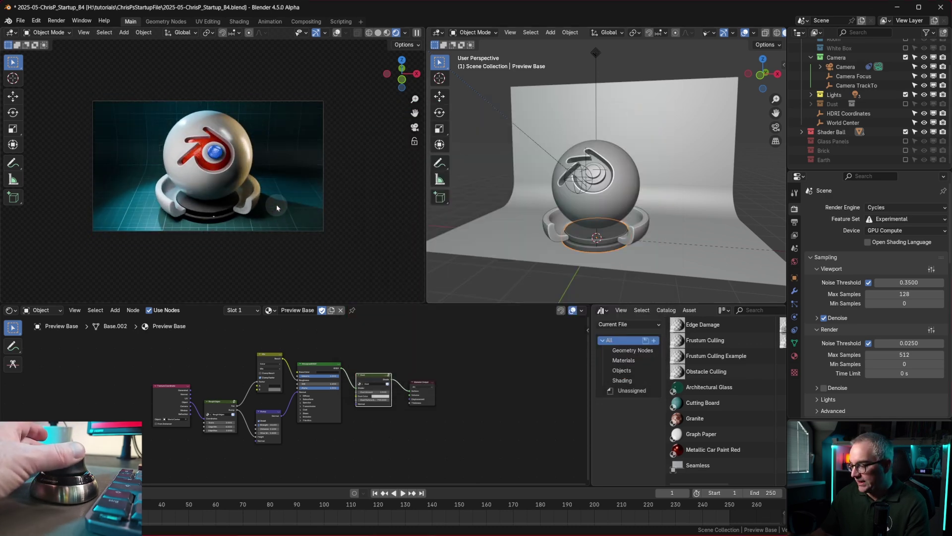
Step: Examine the shader ball in the right, camera and front views, including orbiting out of the front view
{"action": "key", "text": "KP_3"}
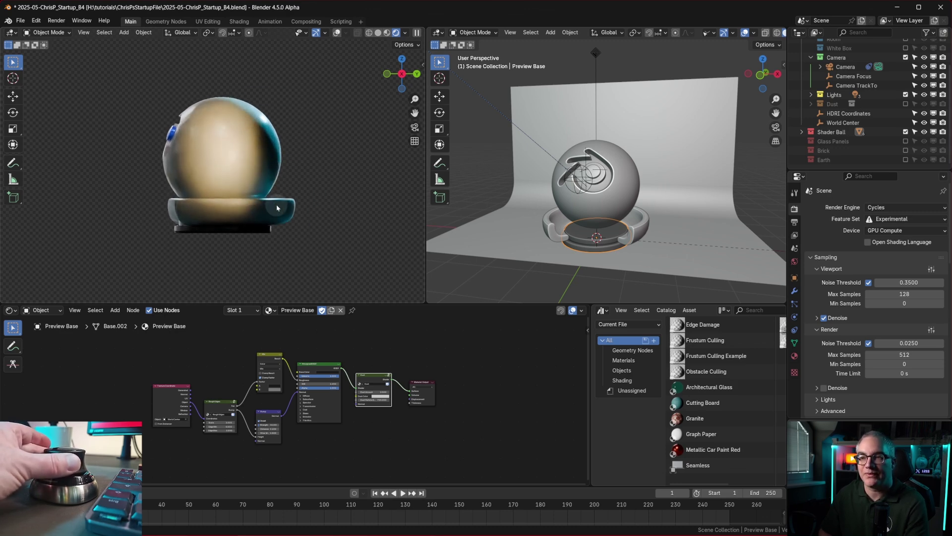
{"action": "key", "text": "KP_0"}
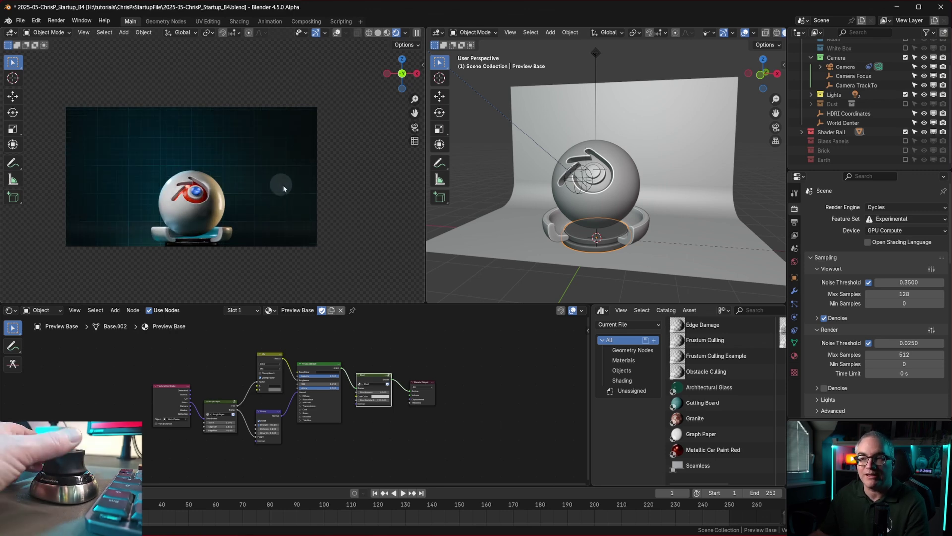
{"action": "mouse_move", "coordinate": [283, 186]}
{"action": "middle_mouse_down"}
{"action": "mouse_move", "coordinate": [167, 202]}
{"action": "mouse_move", "coordinate": [333, 196]}
{"action": "mouse_move", "coordinate": [277, 191]}
{"action": "middle_mouse_up"}
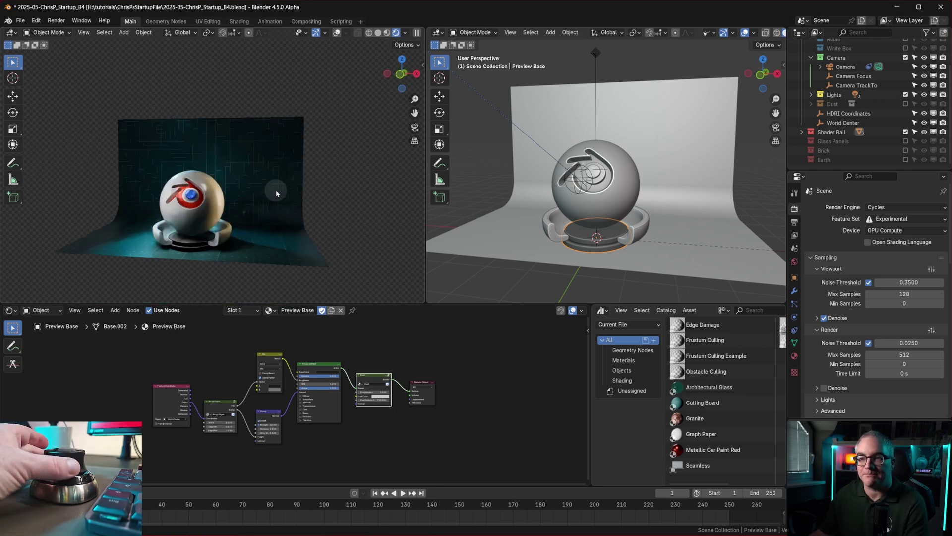
{"action": "key", "text": "KP_1"}
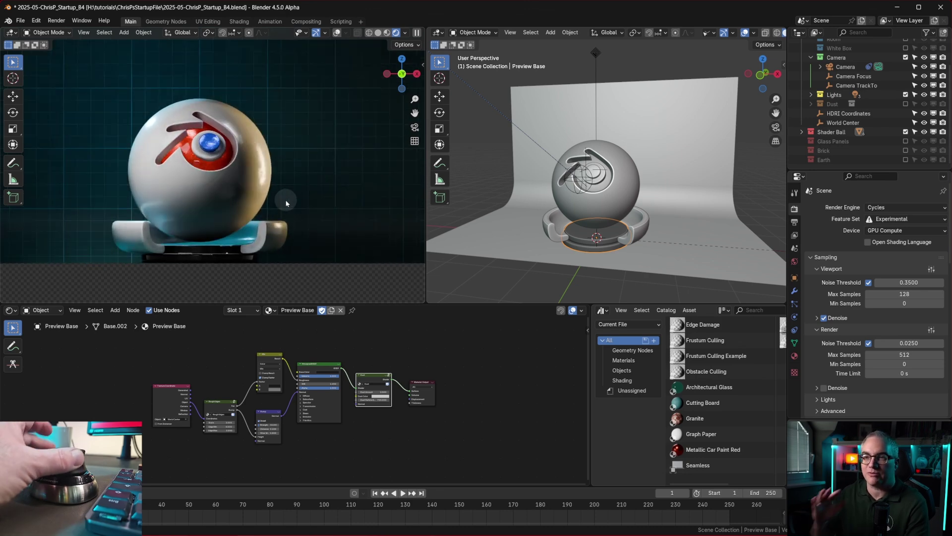
{"action": "key", "text": "KP_0"}
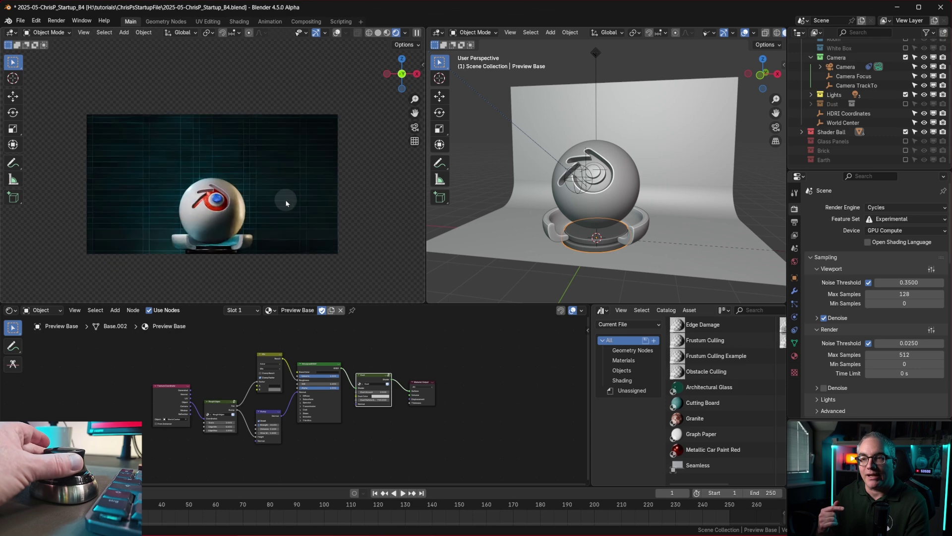
Step: Compare perspective and orthographic projection of the shader ball in the rendered viewport
{"action": "key", "text": "KP_5"}
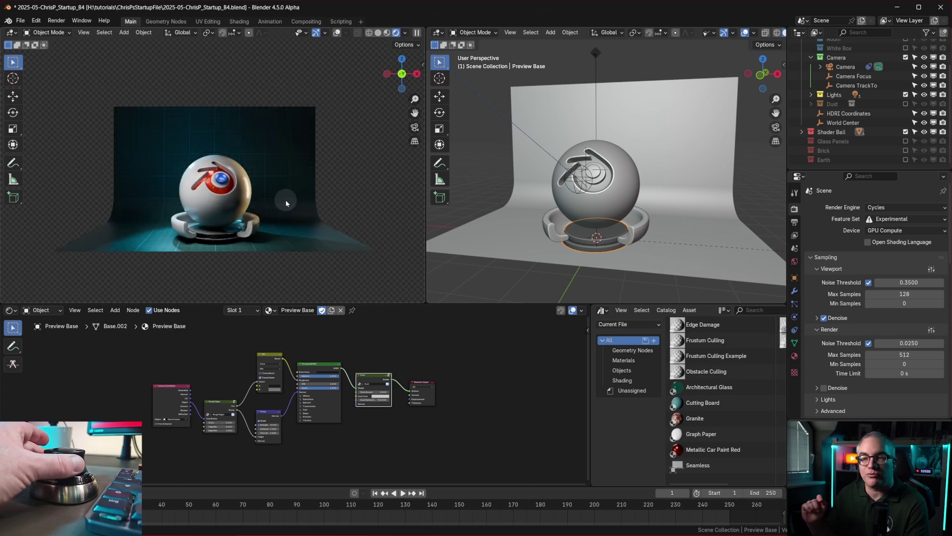
{"action": "key", "text": "KP_5"}
{"action": "key", "text": "KP_5"}
{"action": "key", "text": "KP_5"}
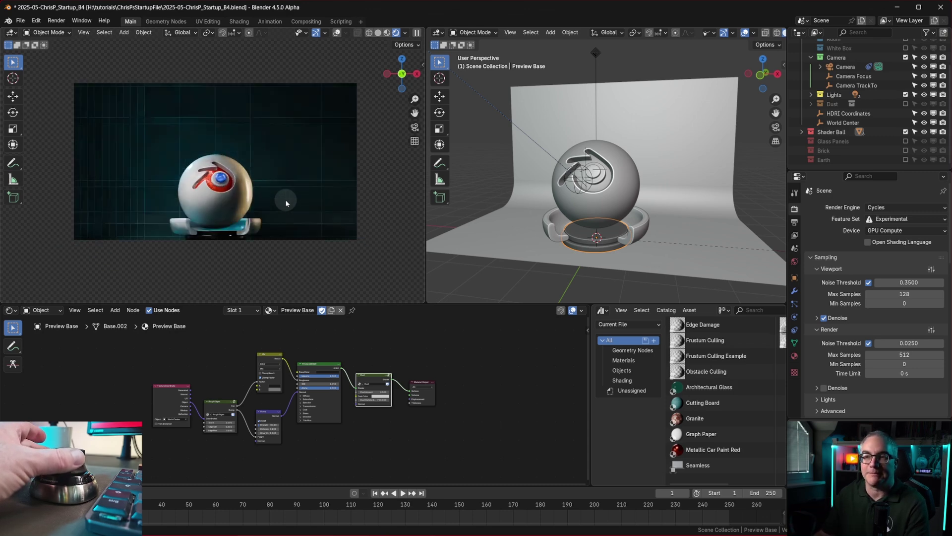
{"action": "key", "text": "KP_5"}
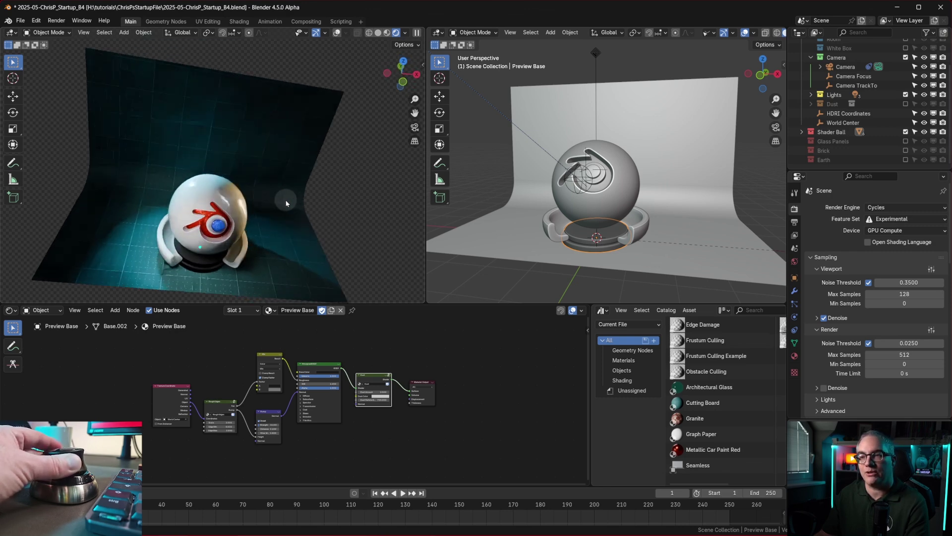
{"action": "key", "text": "KP_5"}
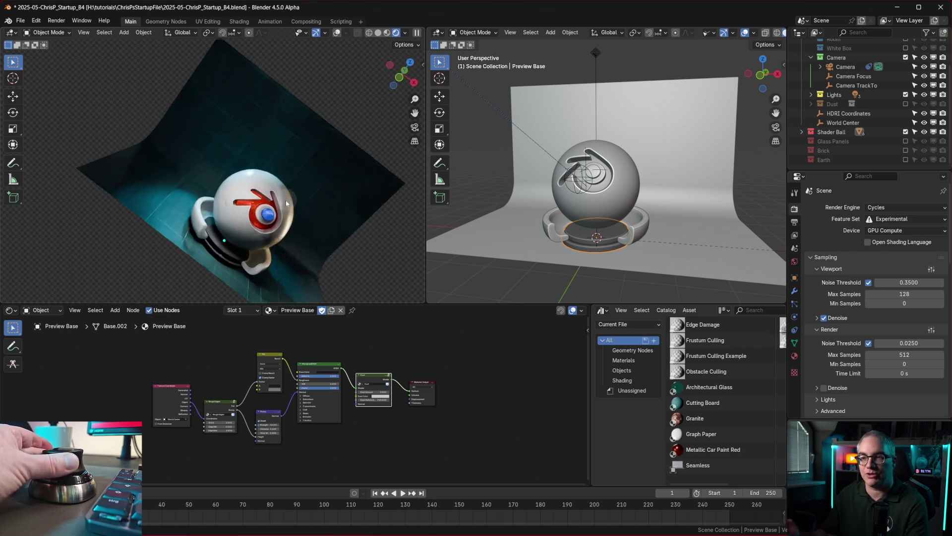
Step: Set the rendered viewport to the front view and rotate it horizontally in fixed increments in both directions
{"action": "key", "text": "KP_1"}
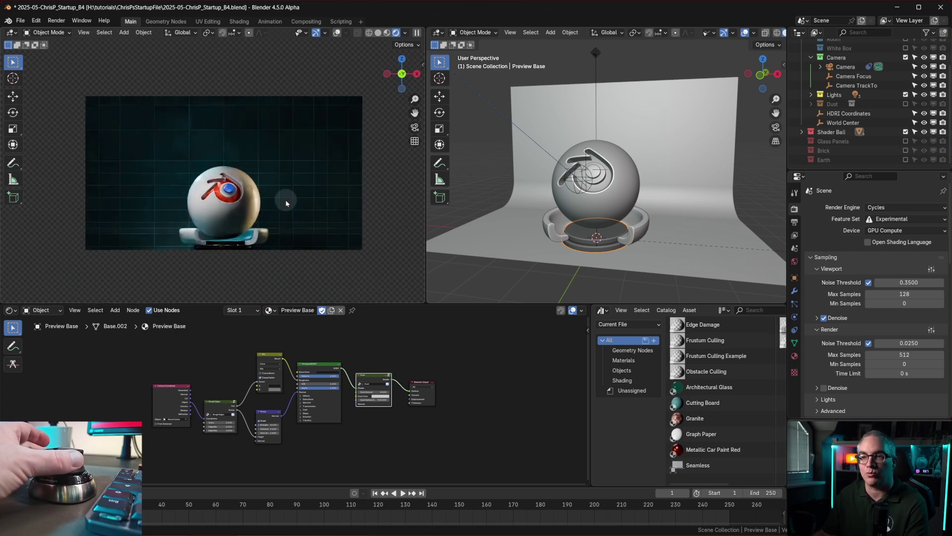
{"action": "key", "text": "KP_6"}
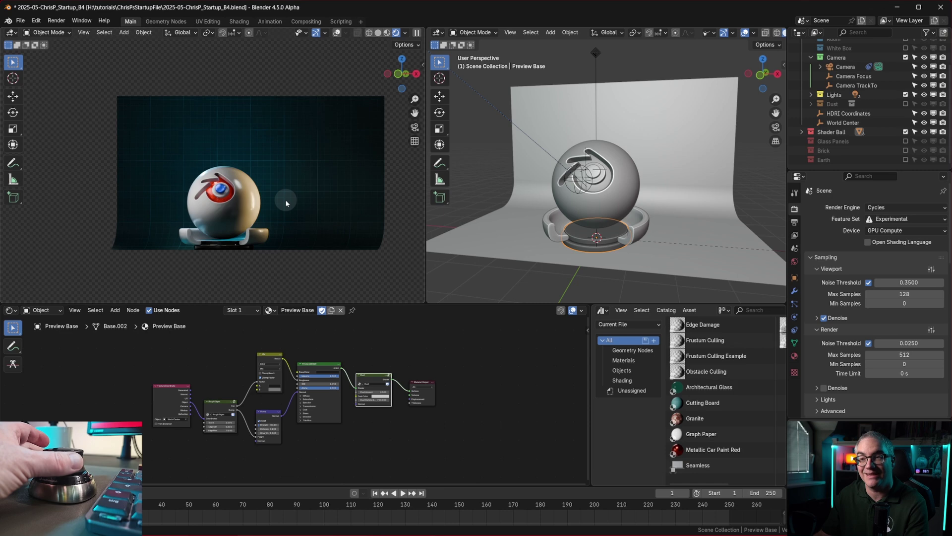
{"action": "key", "text": "KP_6"}
{"action": "key", "text": "KP_6"}
{"action": "key", "text": "KP_6"}
{"action": "key", "text": "KP_4"}
{"action": "key", "text": "KP_4"}
{"action": "key", "text": "KP_4"}
{"action": "key", "text": "KP_4"}
{"action": "key", "text": "KP_4"}
{"action": "key", "text": "KP_4"}
{"action": "key", "text": "KP_4"}
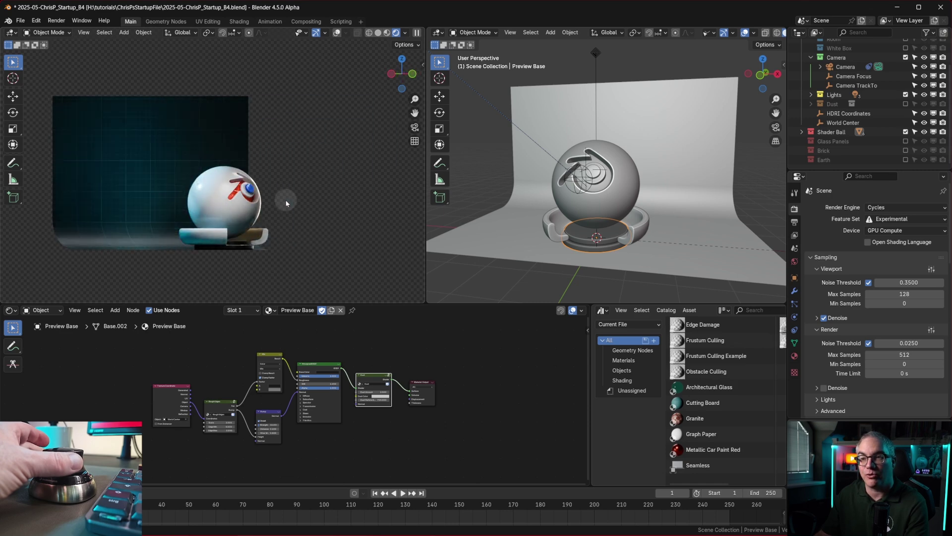
{"action": "key", "text": "KP_6"}
{"action": "key", "text": "KP_6"}
{"action": "key", "text": "KP_6"}
{"action": "key", "text": "KP_6"}
{"action": "key", "text": "KP_4"}
{"action": "key", "text": "KP_4"}
{"action": "key", "text": "KP_4"}
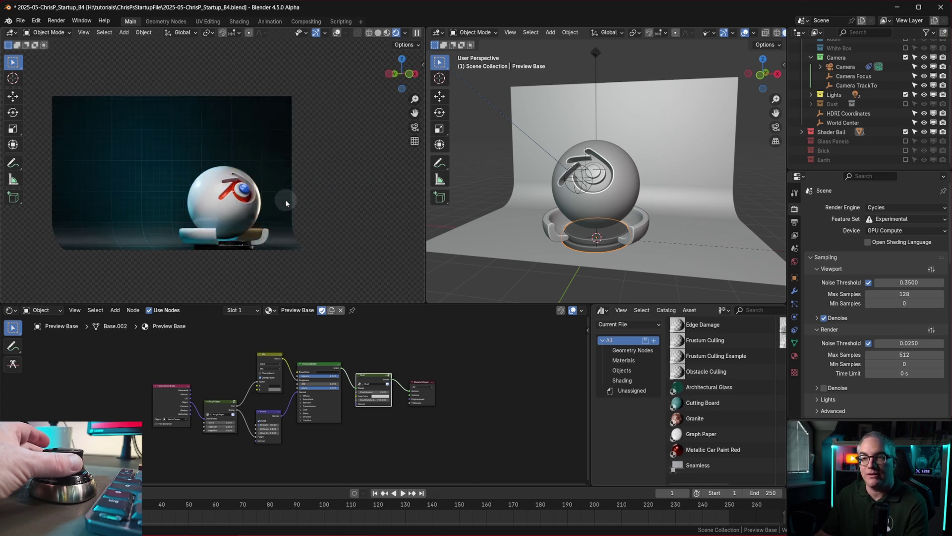
Step: Rotate the rendered viewport in fixed horizontal increments and flip it to the opposite side of the scene
{"action": "key", "text": "KP_6"}
{"action": "key", "text": "KP_6"}
{"action": "key", "text": "KP_9"}
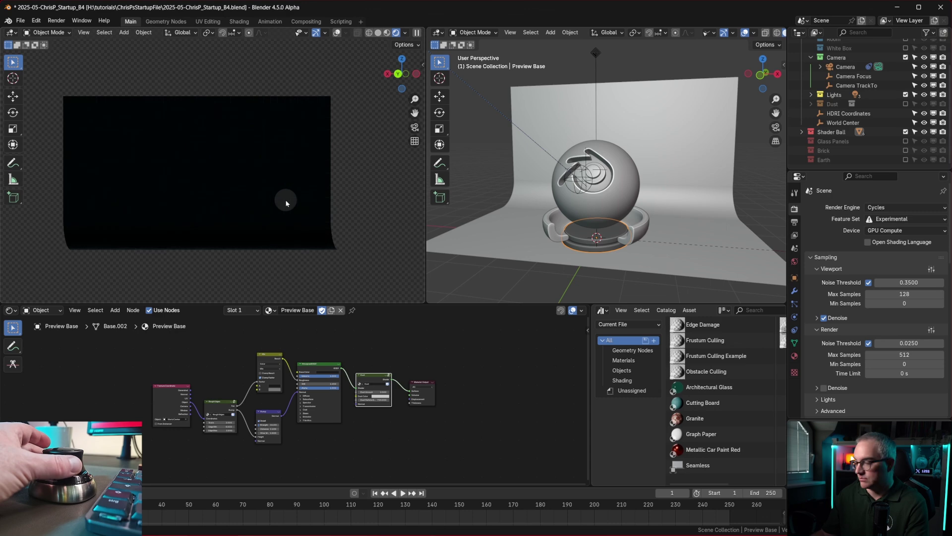
{"action": "key", "text": "KP_6"}
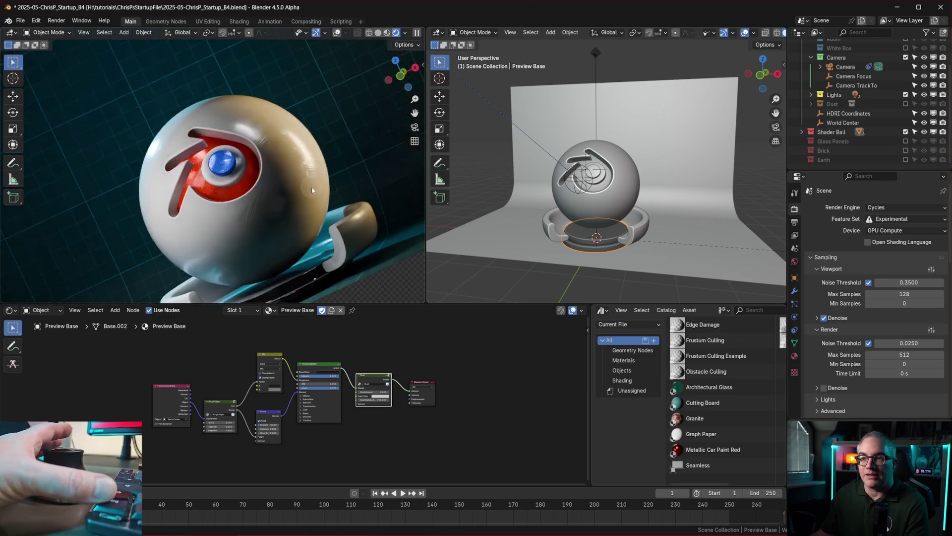
Step: Orbit the tilted shader ball view with the regular mouse and compare stepped with continuous zooming in the rendered viewport
{"action": "mouse_move", "coordinate": [276, 193]}
{"action": "middle_mouse_down"}
{"action": "mouse_move", "coordinate": [283, 227]}
{"action": "mouse_move", "coordinate": [247, 179]}
{"action": "mouse_move", "coordinate": [272, 185]}
{"action": "mouse_move", "coordinate": [264, 192]}
{"action": "middle_mouse_up"}
{"action": "scroll", "coordinate": [264, 191], "scroll_direction": "down", "scroll_amount": 8}
{"action": "scroll", "coordinate": [264, 191], "scroll_direction": "up", "scroll_amount": 8}
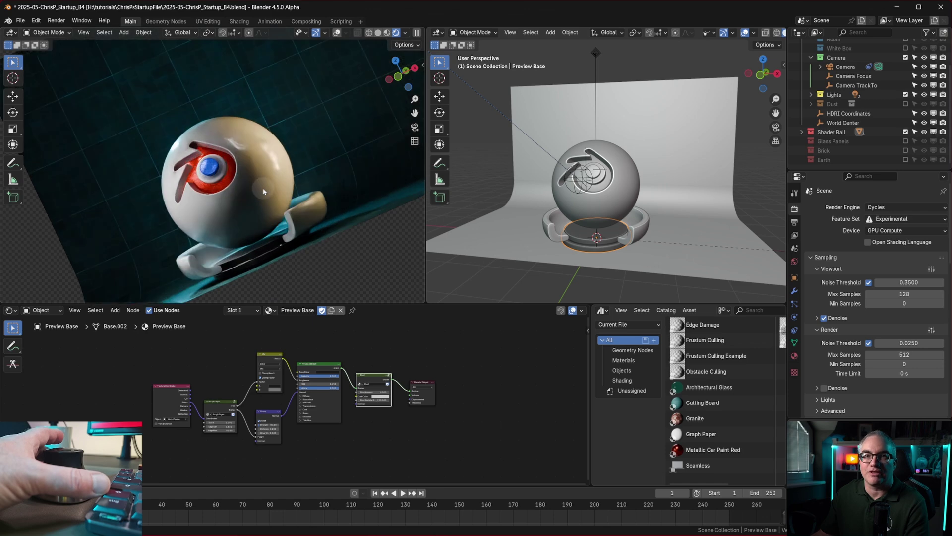
{"action": "scroll", "coordinate": [263, 191], "scroll_direction": "down", "scroll_amount": 5}
{"action": "scroll", "coordinate": [264, 192], "scroll_direction": "down", "scroll_amount": 7}
{"action": "scroll", "coordinate": [264, 191], "scroll_direction": "up", "scroll_amount": 6}
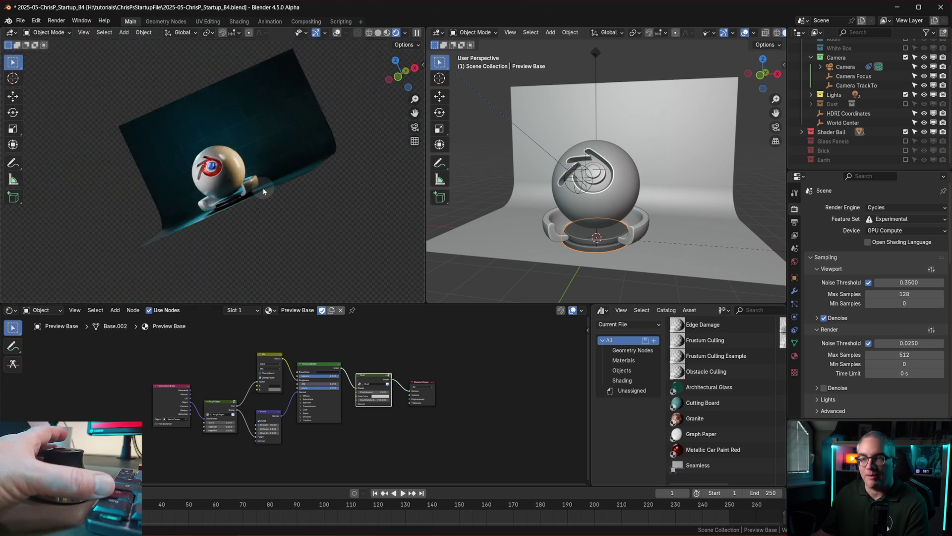
{"action": "middle_click_drag", "start_coordinate": [263, 191], "coordinate": [259, 170], "text": "ctrl"}
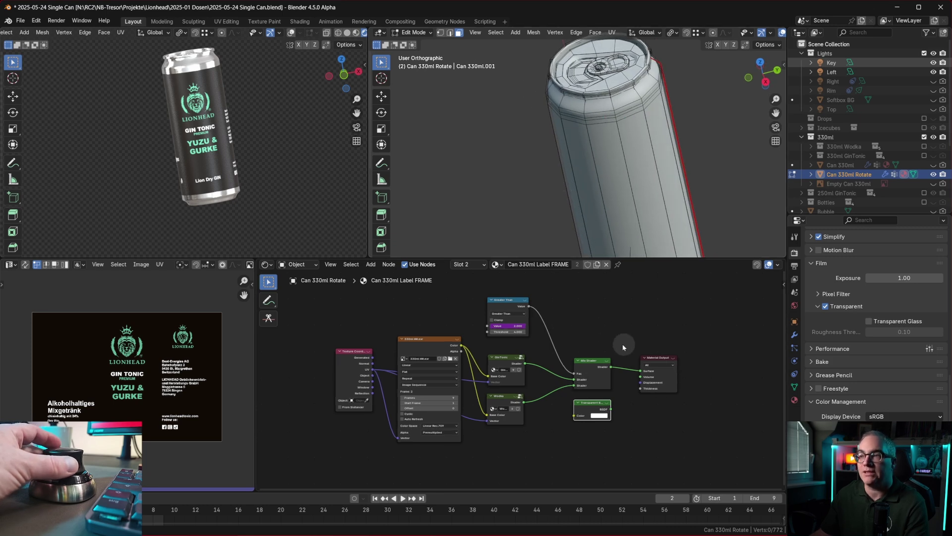
Step: Examine the Can 330ml Label FRAME node graph and the can's label image at closer and wider zoom levels
{"action": "scroll", "coordinate": [591, 338], "scroll_direction": "up", "scroll_amount": 5}
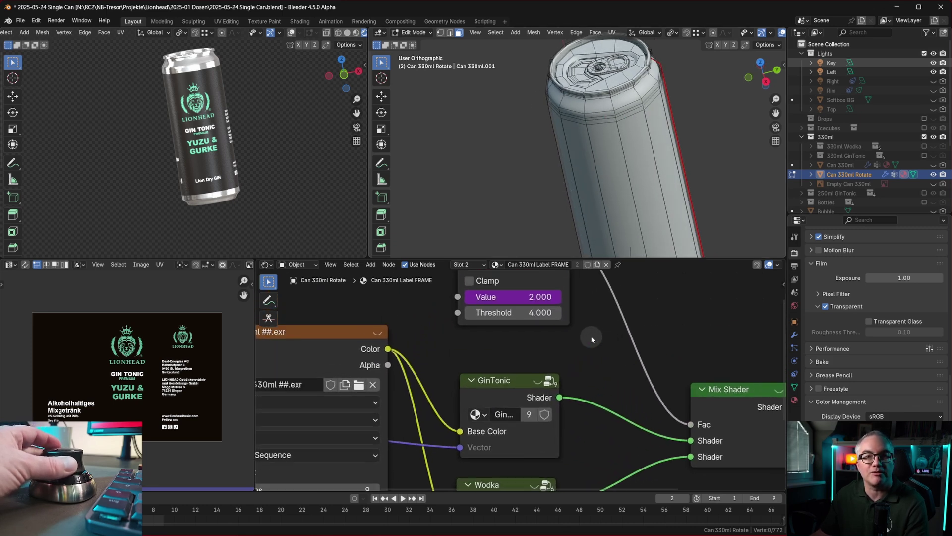
{"action": "scroll", "coordinate": [591, 334], "scroll_direction": "down", "scroll_amount": 4}
{"action": "scroll", "coordinate": [590, 334], "scroll_direction": "up", "scroll_amount": 2}
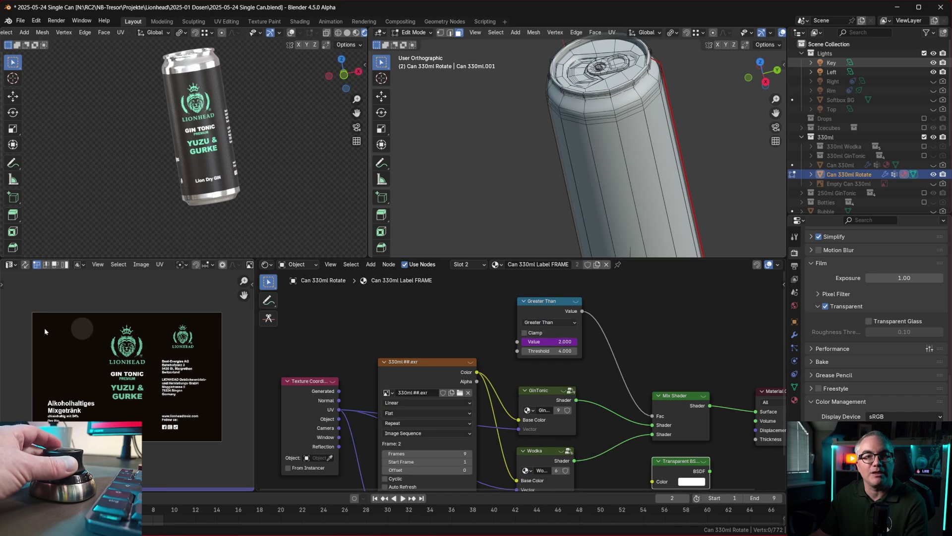
{"action": "scroll", "coordinate": [73, 348], "scroll_direction": "up", "scroll_amount": 3}
{"action": "scroll", "coordinate": [73, 348], "scroll_direction": "down", "scroll_amount": 4}
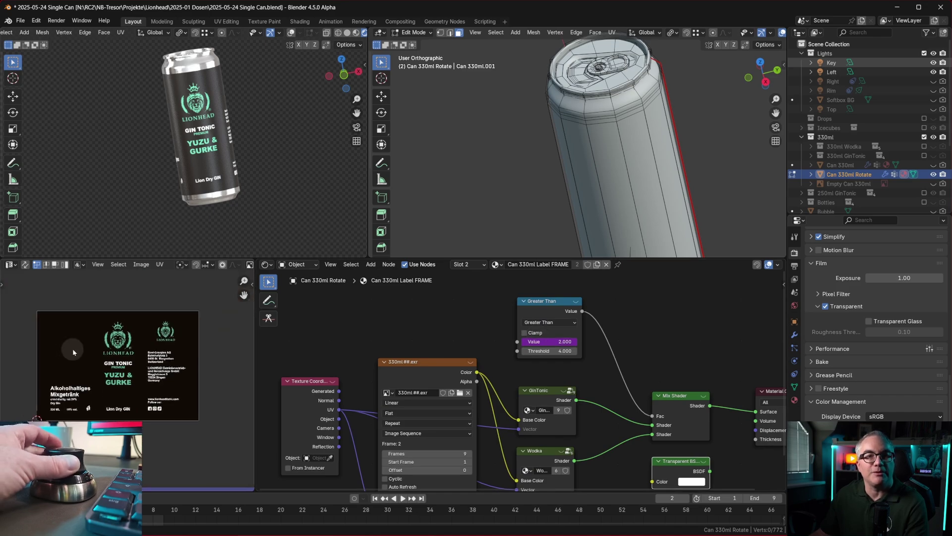